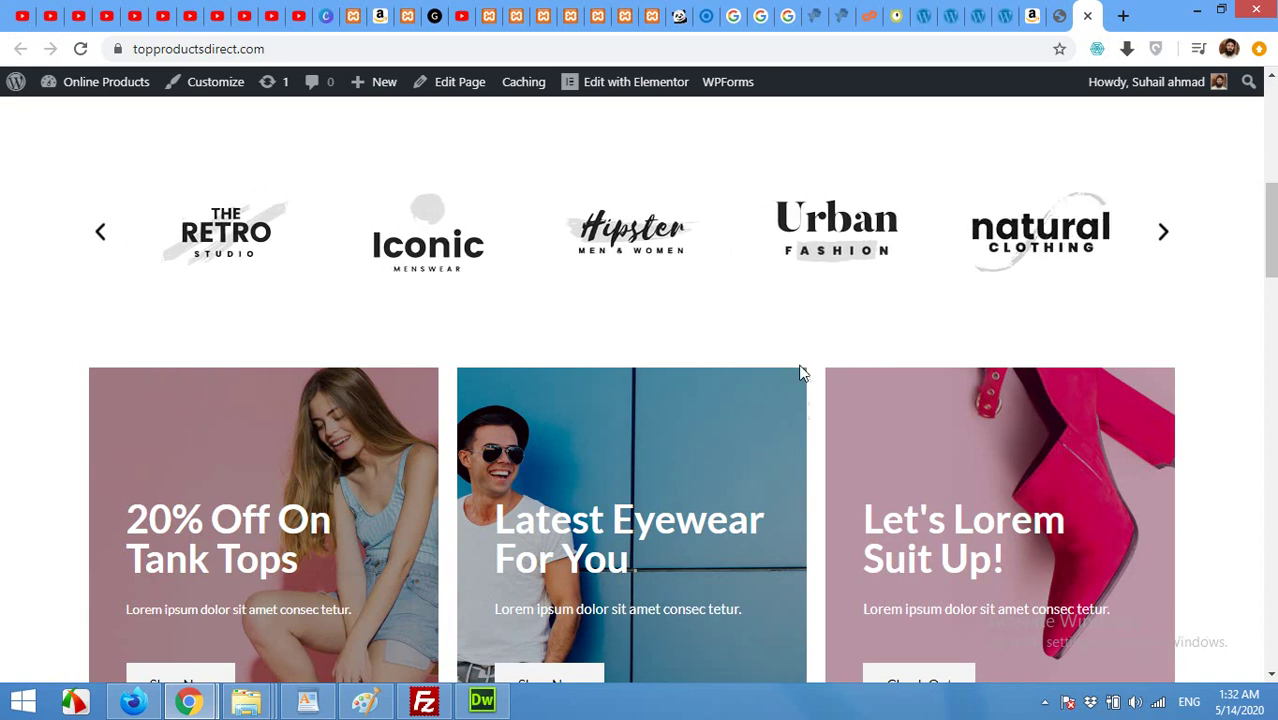
Scroll through the storefront homepage's brand-logo carousel and promotional banners.
scroll(798, 400, down, 3)
scroll(801, 434, down, 2)
scroll(801, 442, up, 5)
scroll(801, 380, down, 3)
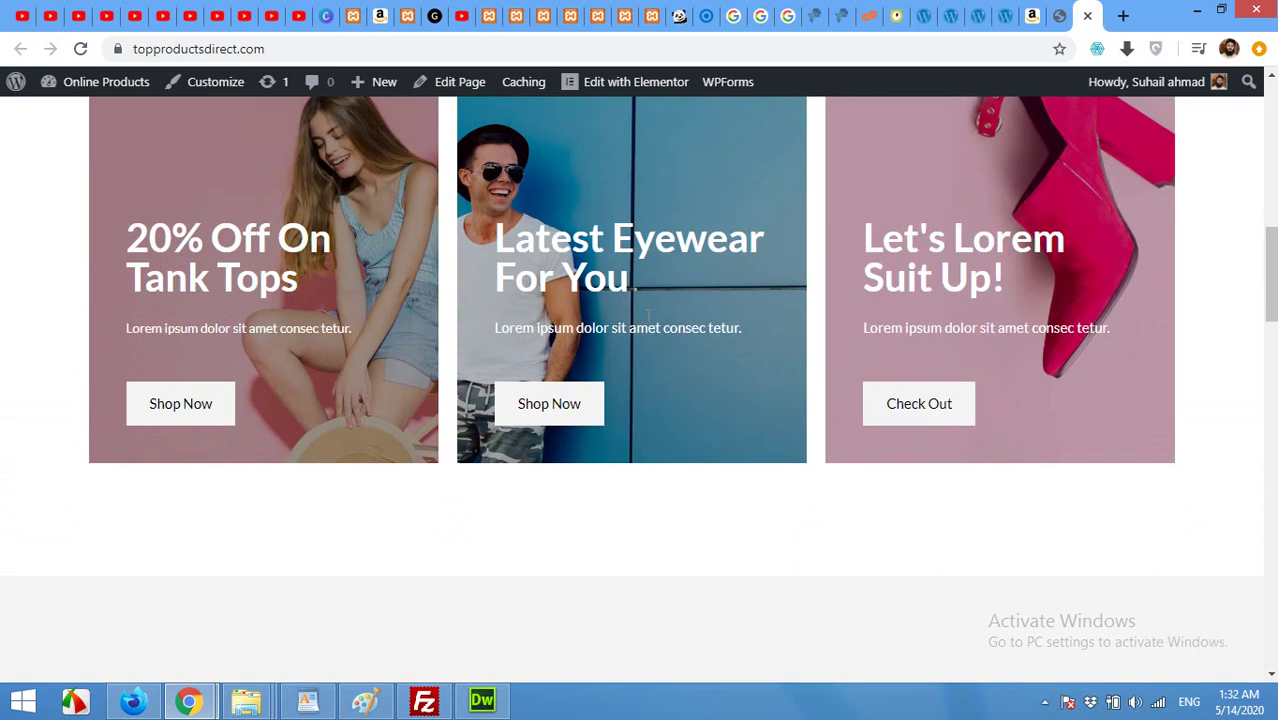
scroll(788, 512, up, 2)
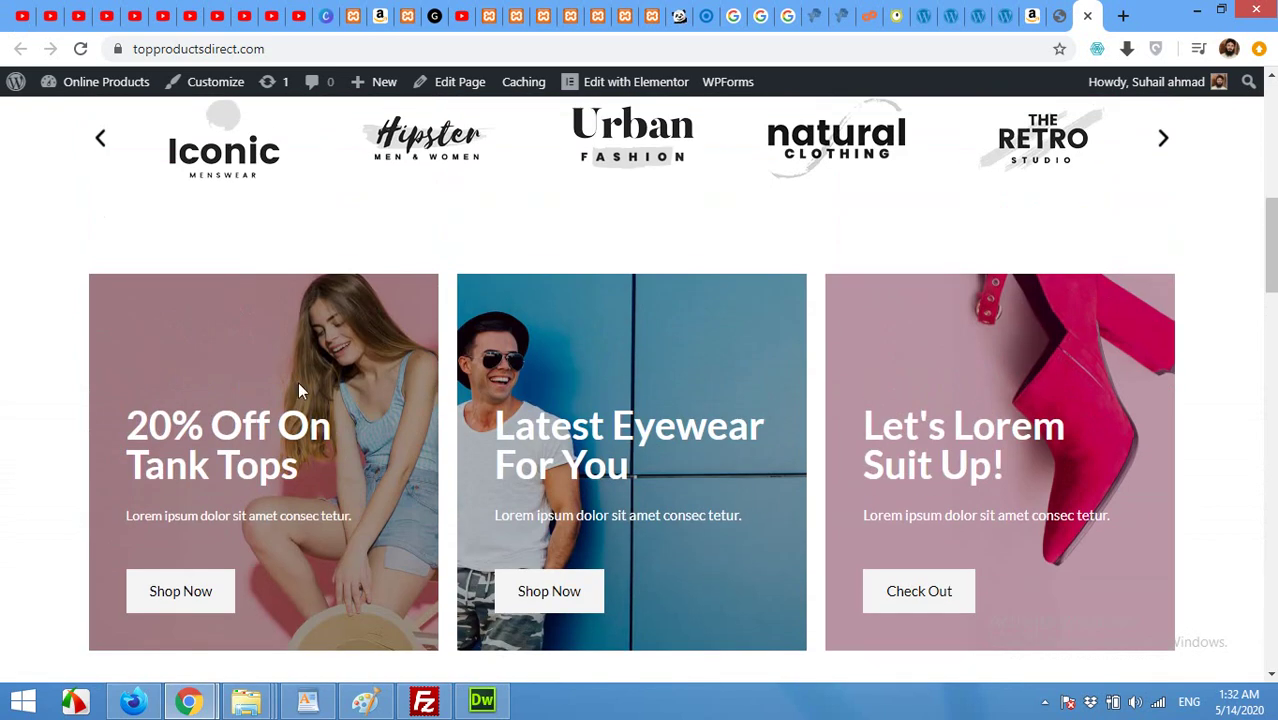
scroll(25, 389, up, 1)
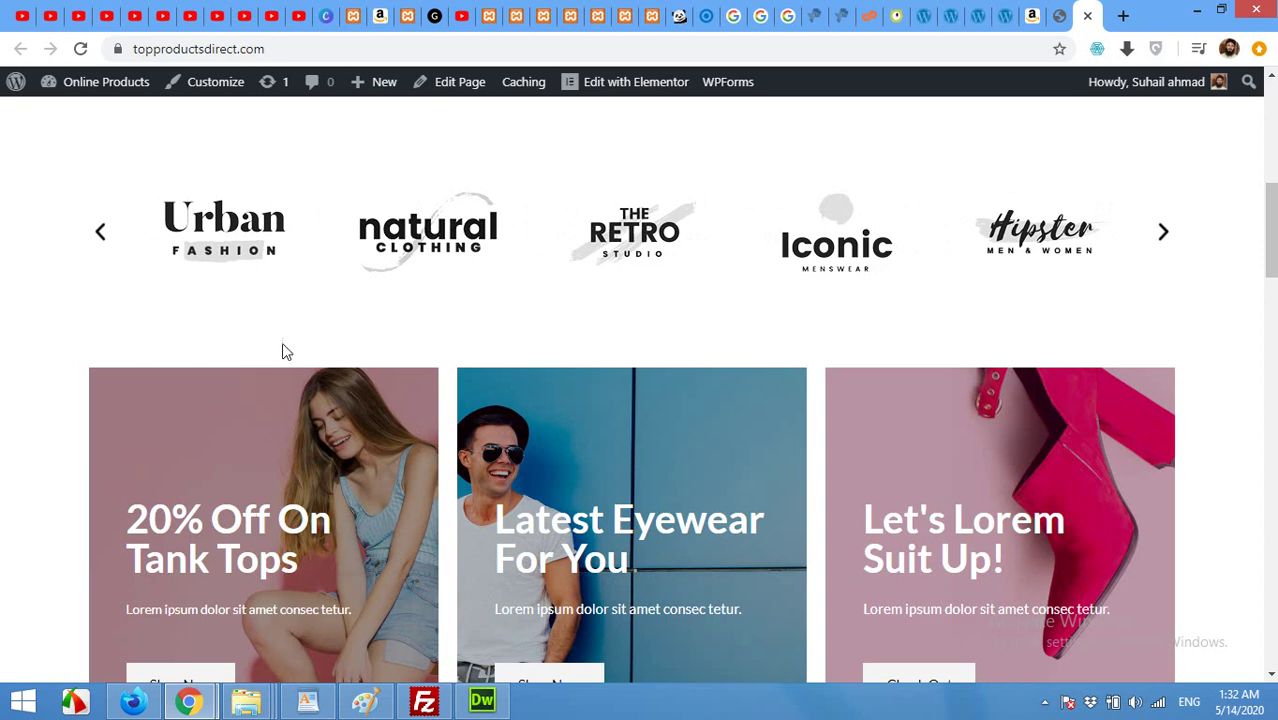
Go to the admin dashboard and open the Add New Plugins page.
click(106, 81)
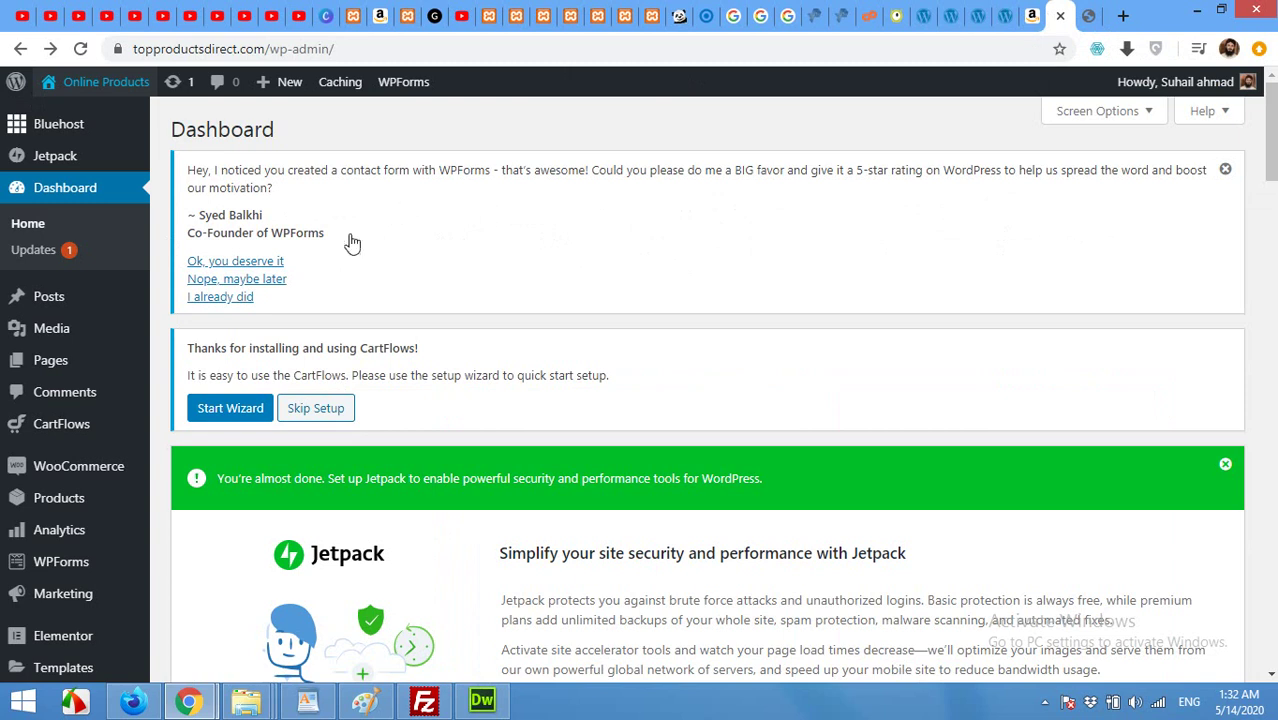
mouse_move(50, 360)
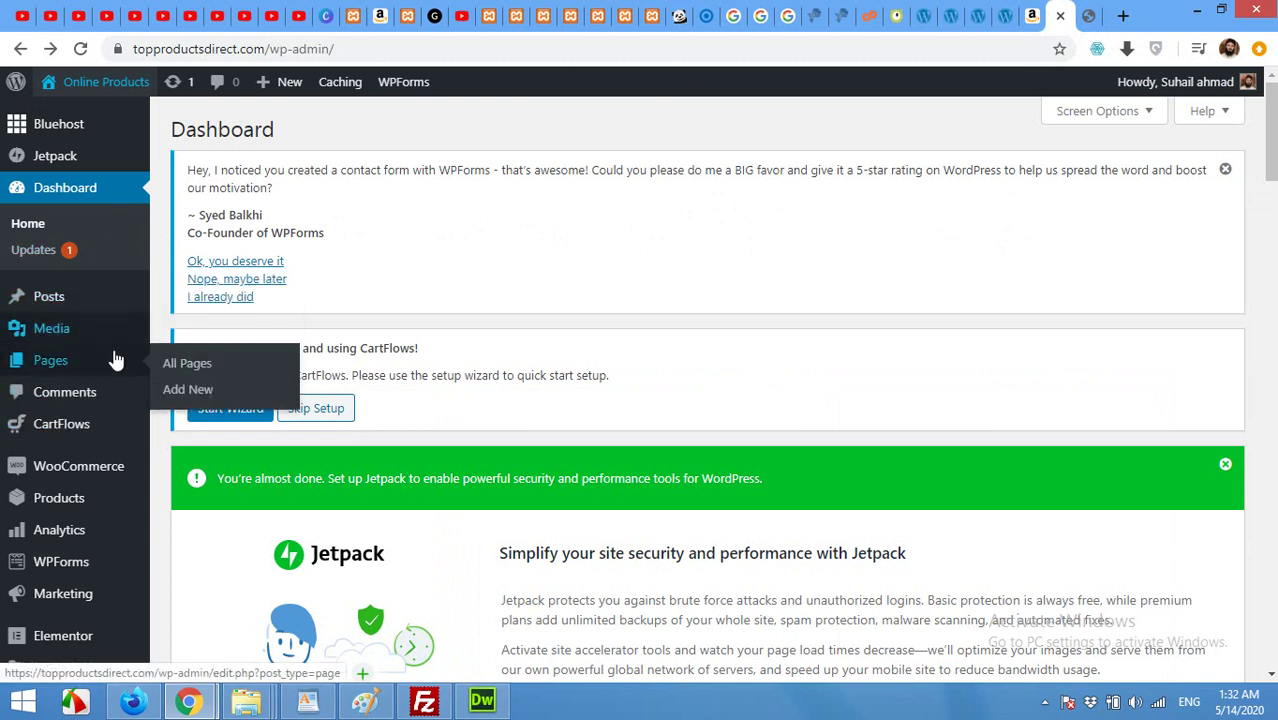
scroll(115, 360, down, 3)
mouse_move(55, 675)
click(215, 497)
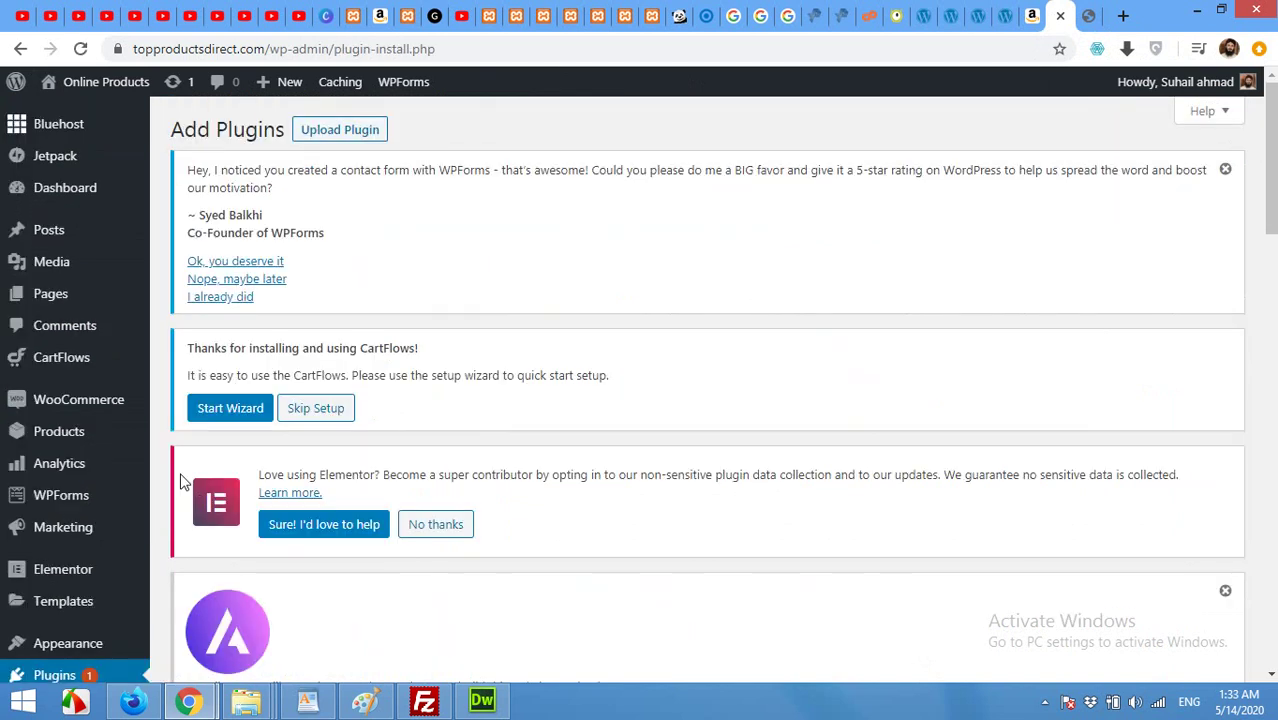
Search the plugin directory for 'facebook messenger' and browse the results.
scroll(602, 491, down, 3)
scroll(605, 488, down, 2)
scroll(880, 522, down, 2)
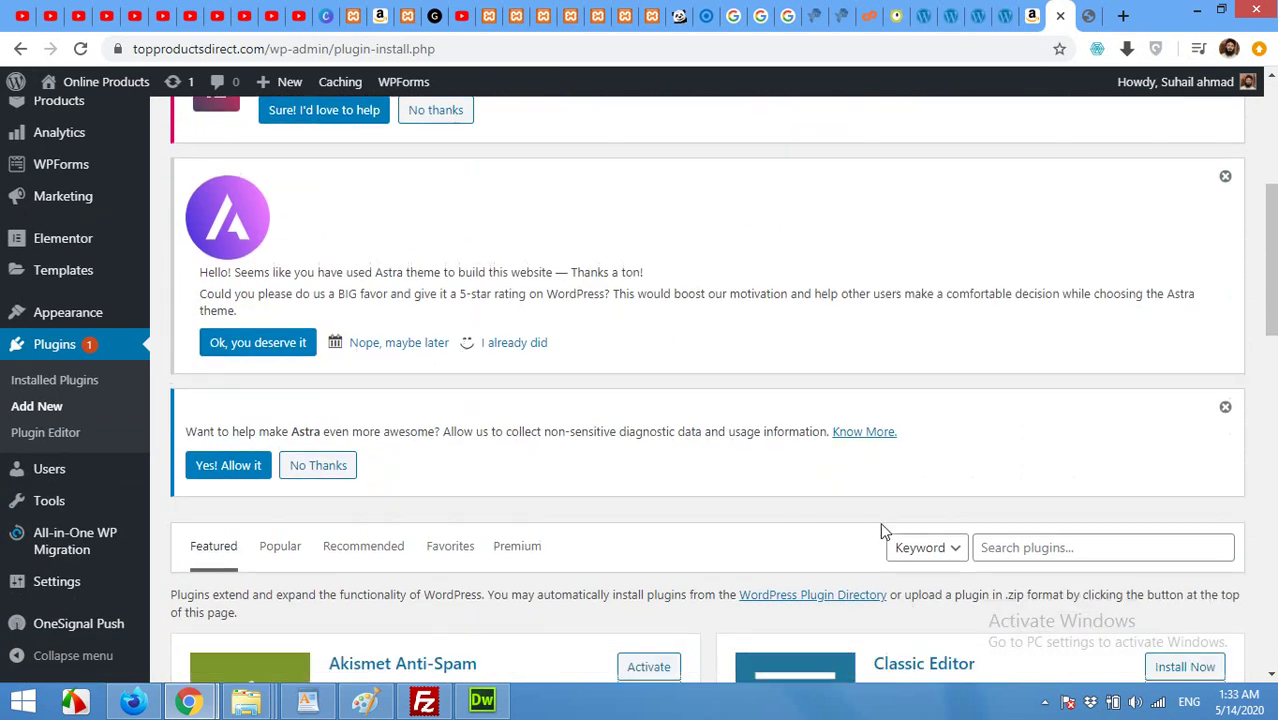
click(1022, 400)
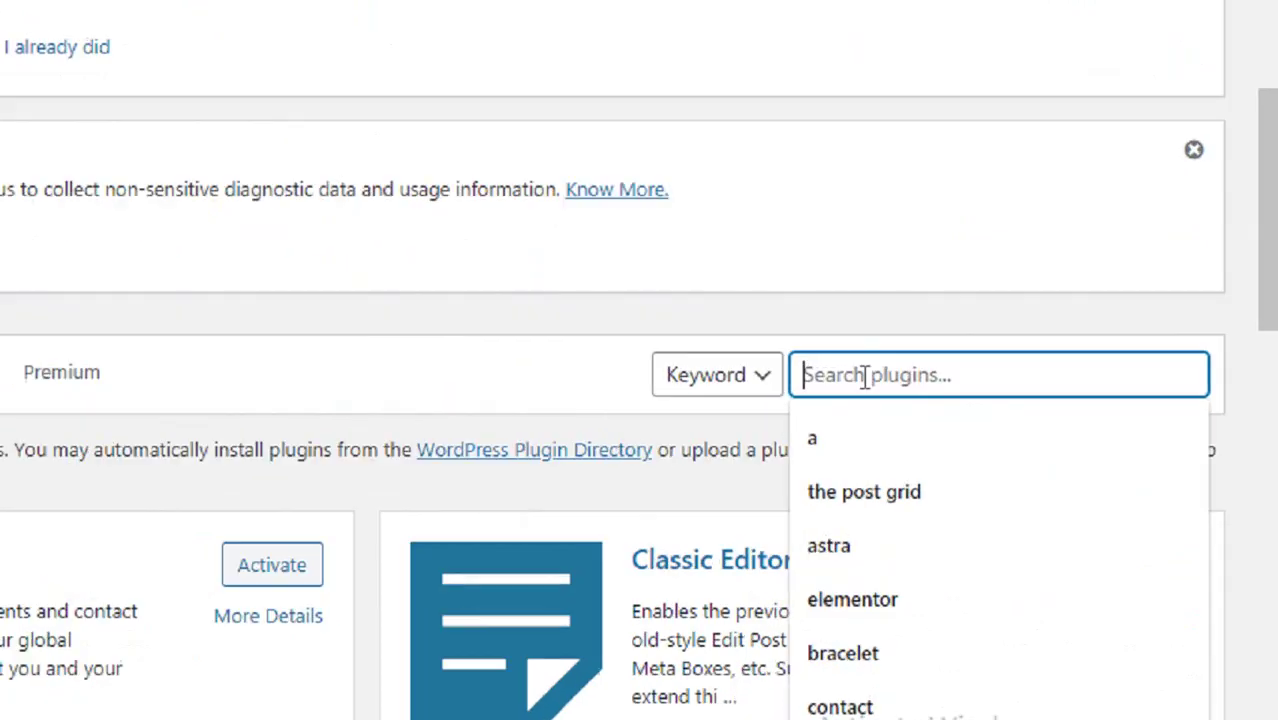
text(facebook)
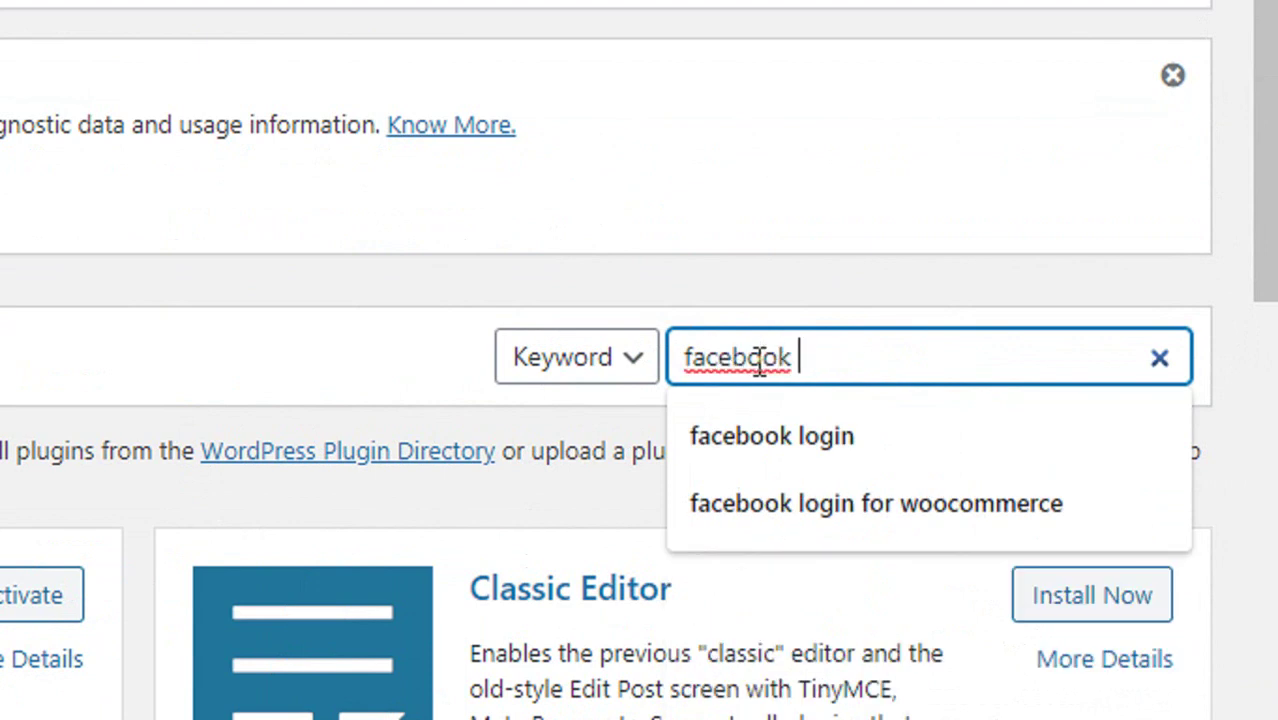
text( messenger)
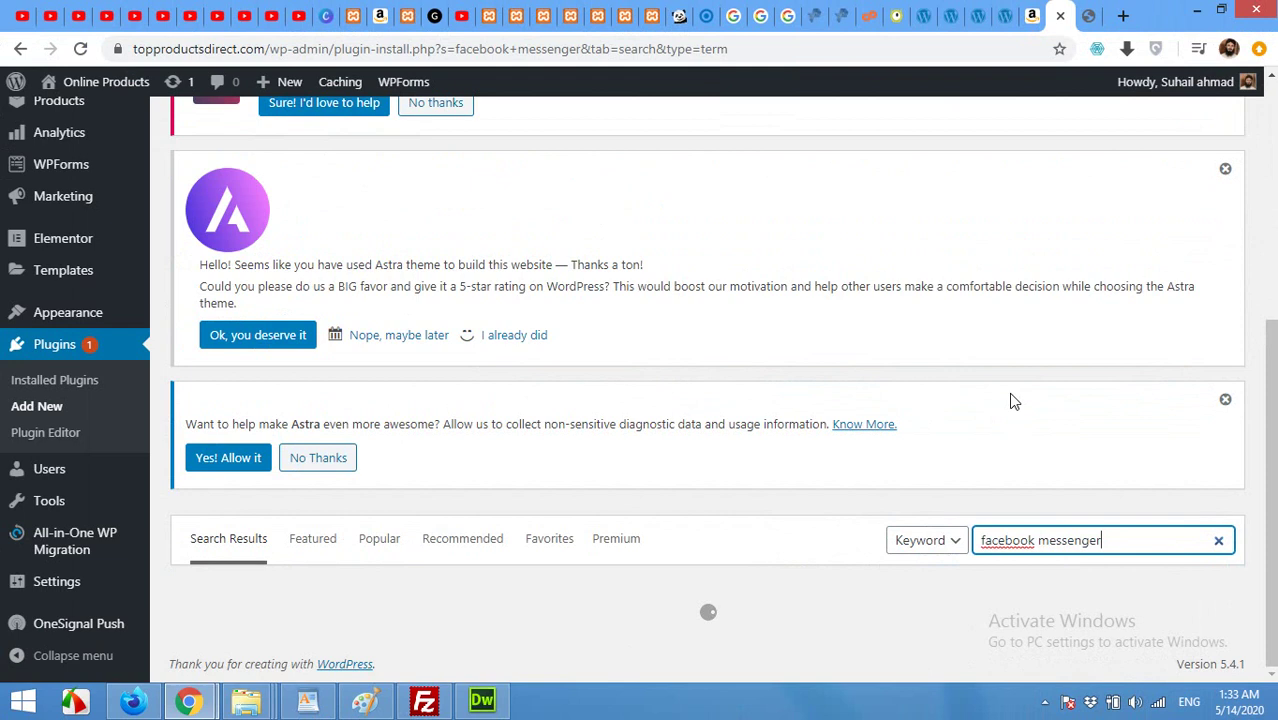
scroll(1010, 404, down, 2)
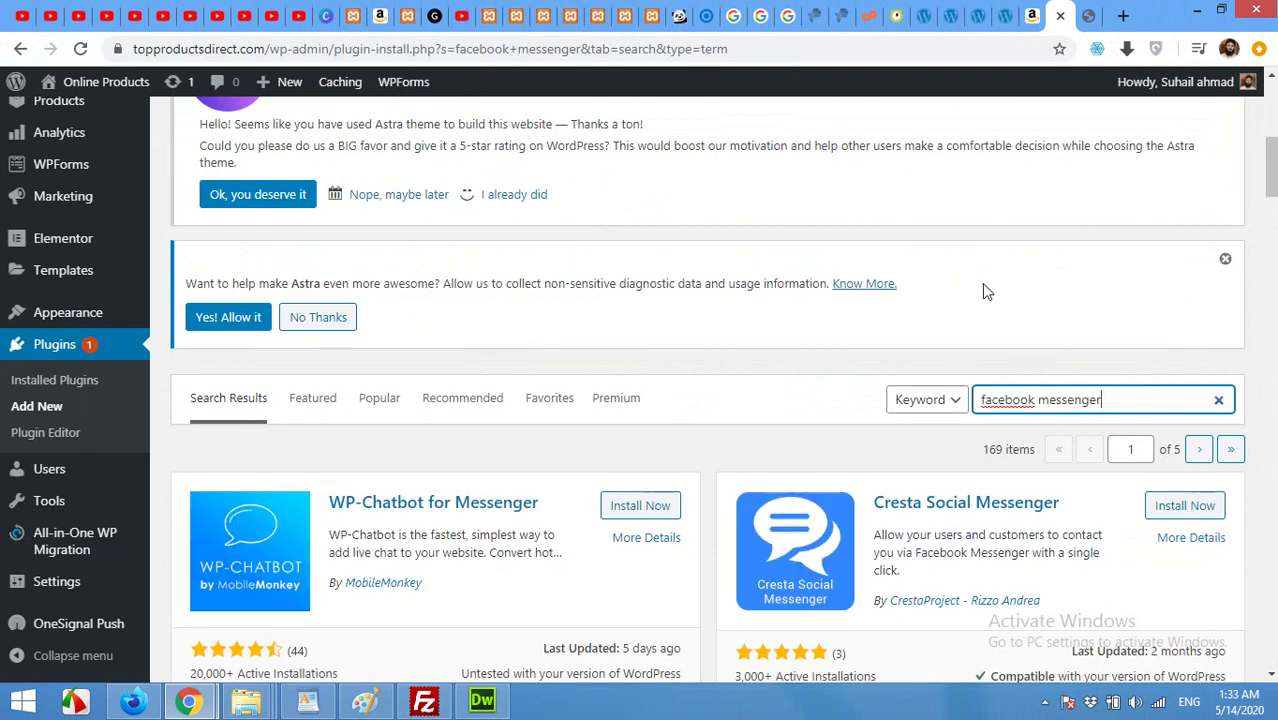
Install and activate Messenger Customer Chat, then open its Customer Chat settings.
scroll(495, 401, down, 3)
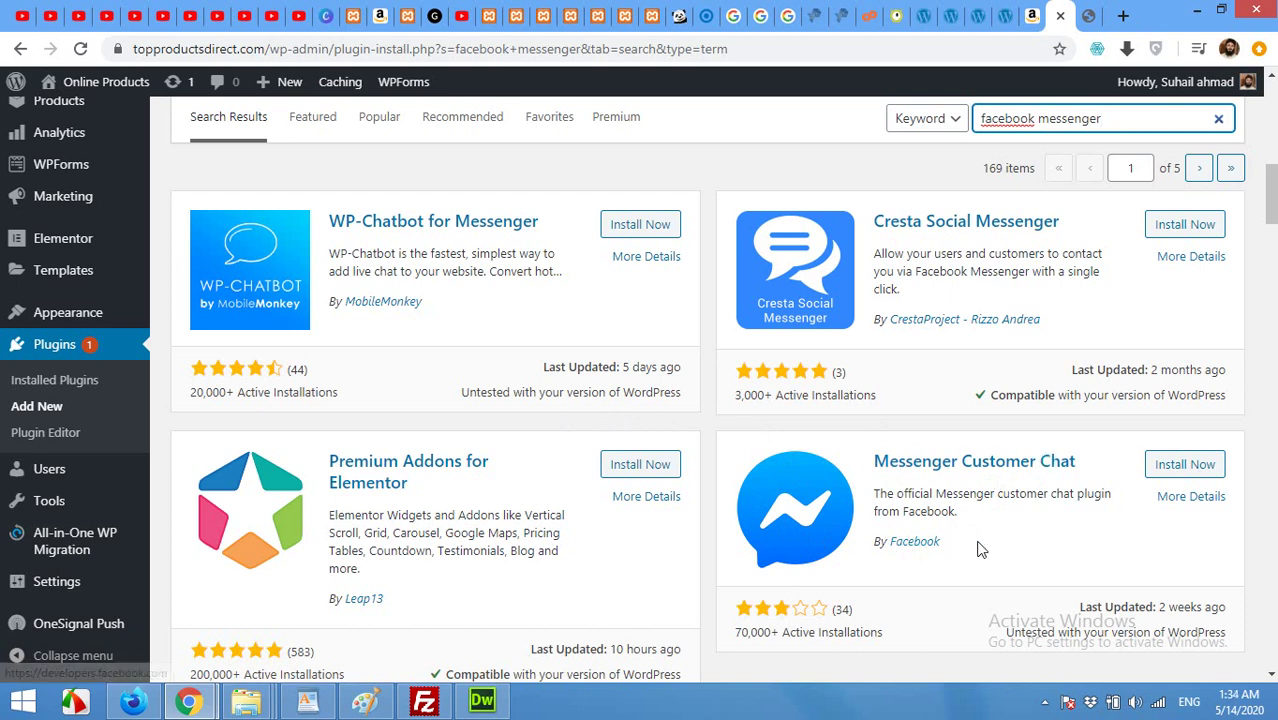
click(1188, 467)
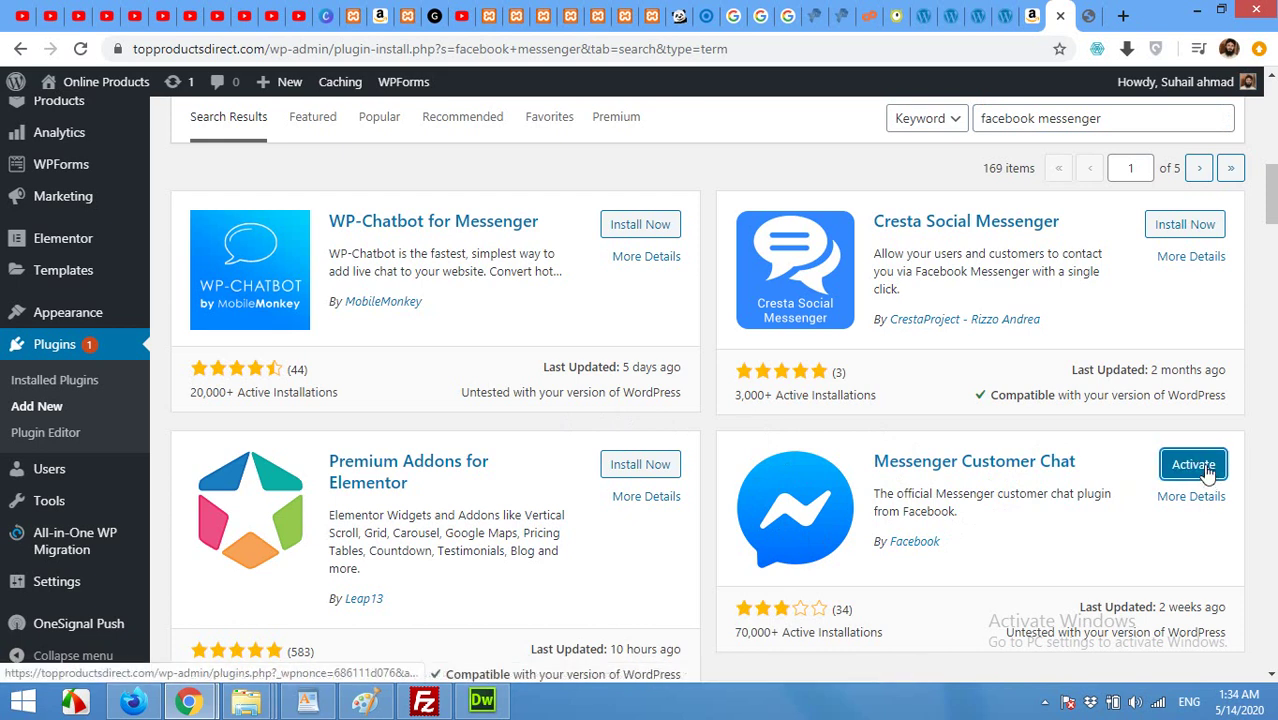
click(1203, 472)
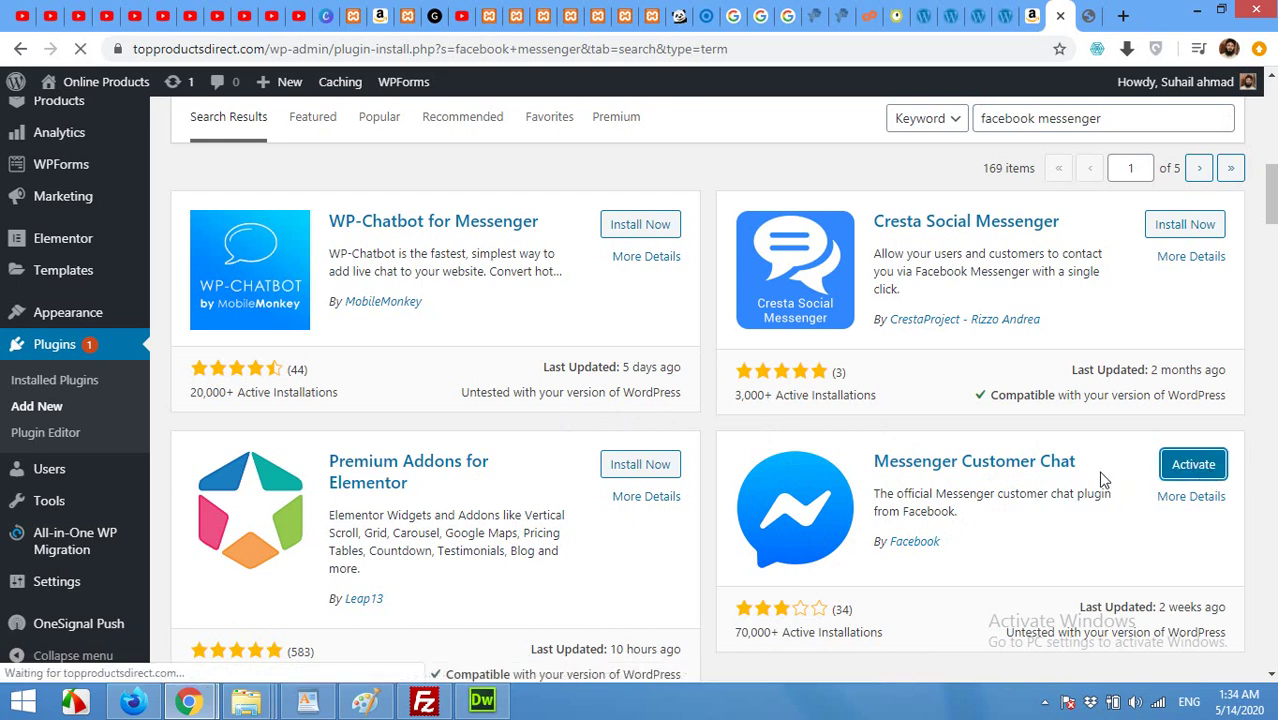
scroll(730, 383, down, 5)
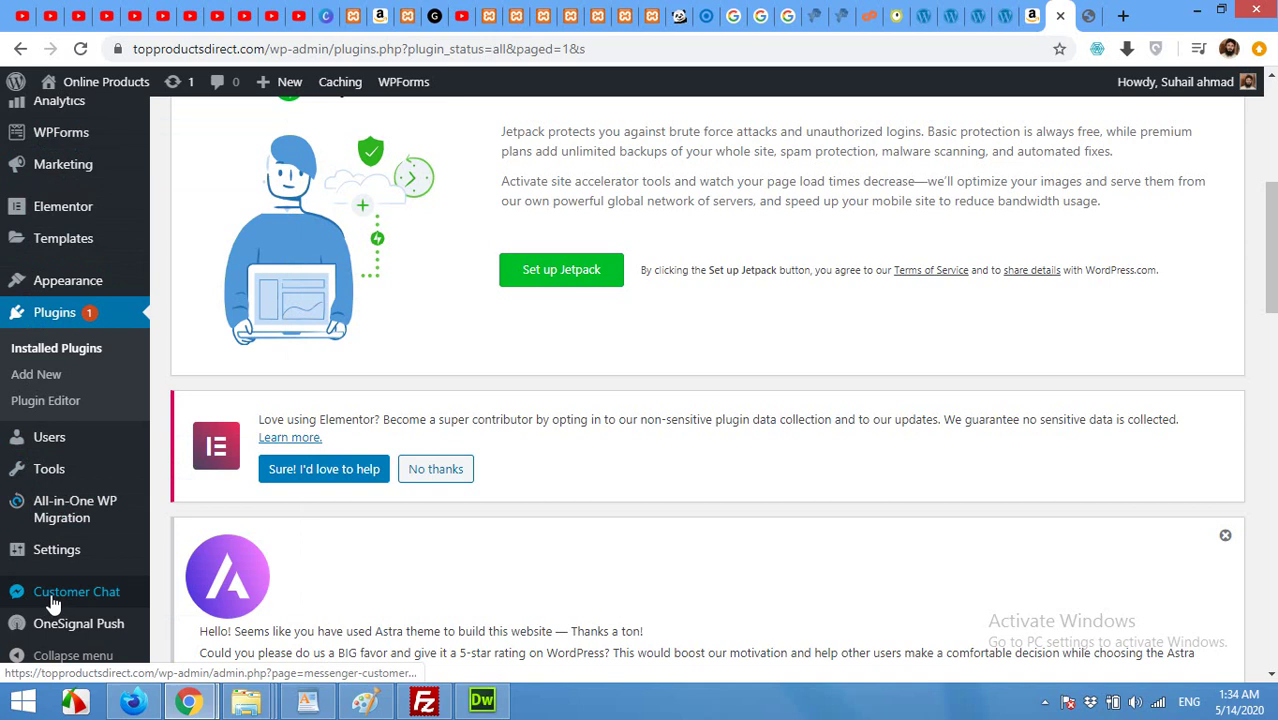
click(54, 598)
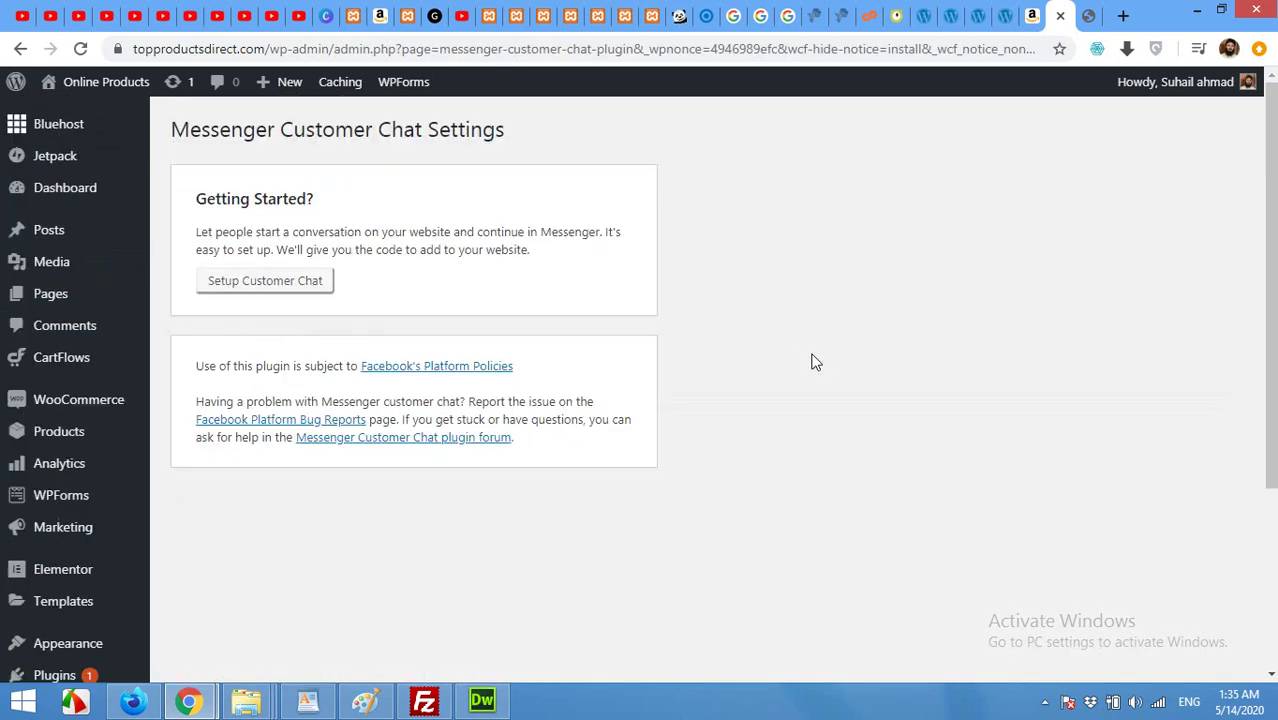
Start Setup Customer Chat, log in to Facebook, and link the World Class Themes page.
click(260, 286)
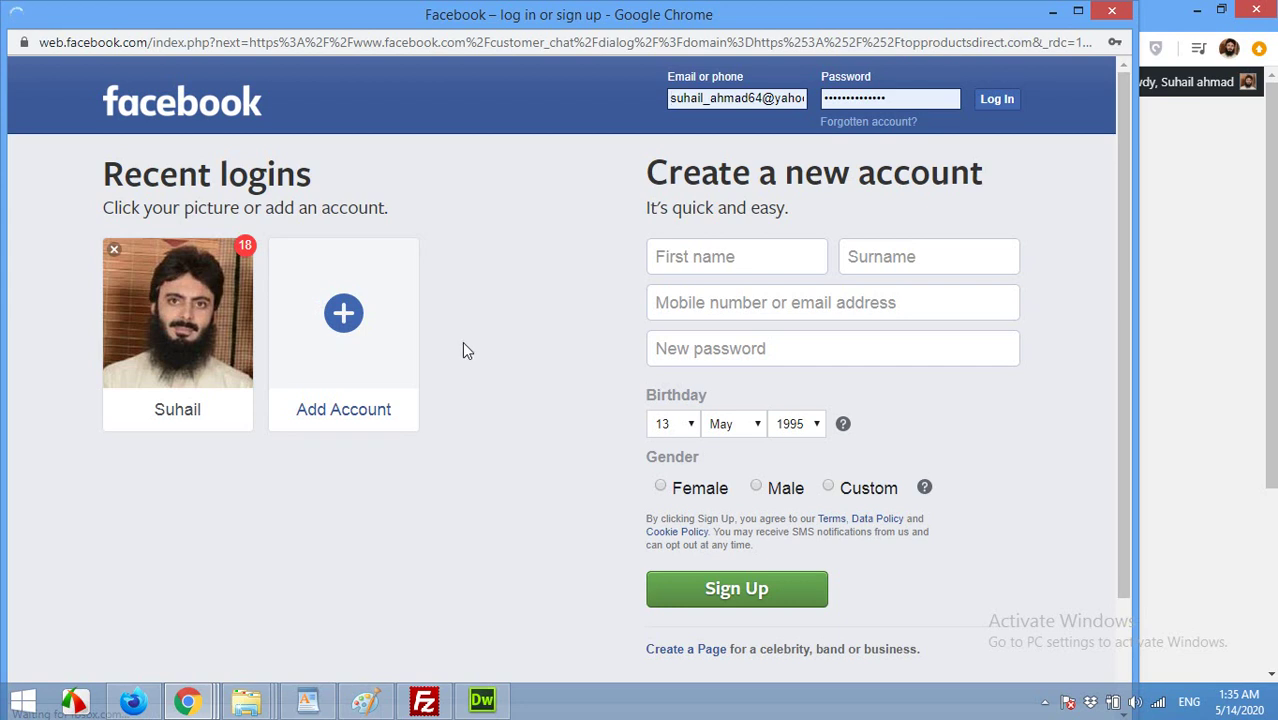
click(998, 102)
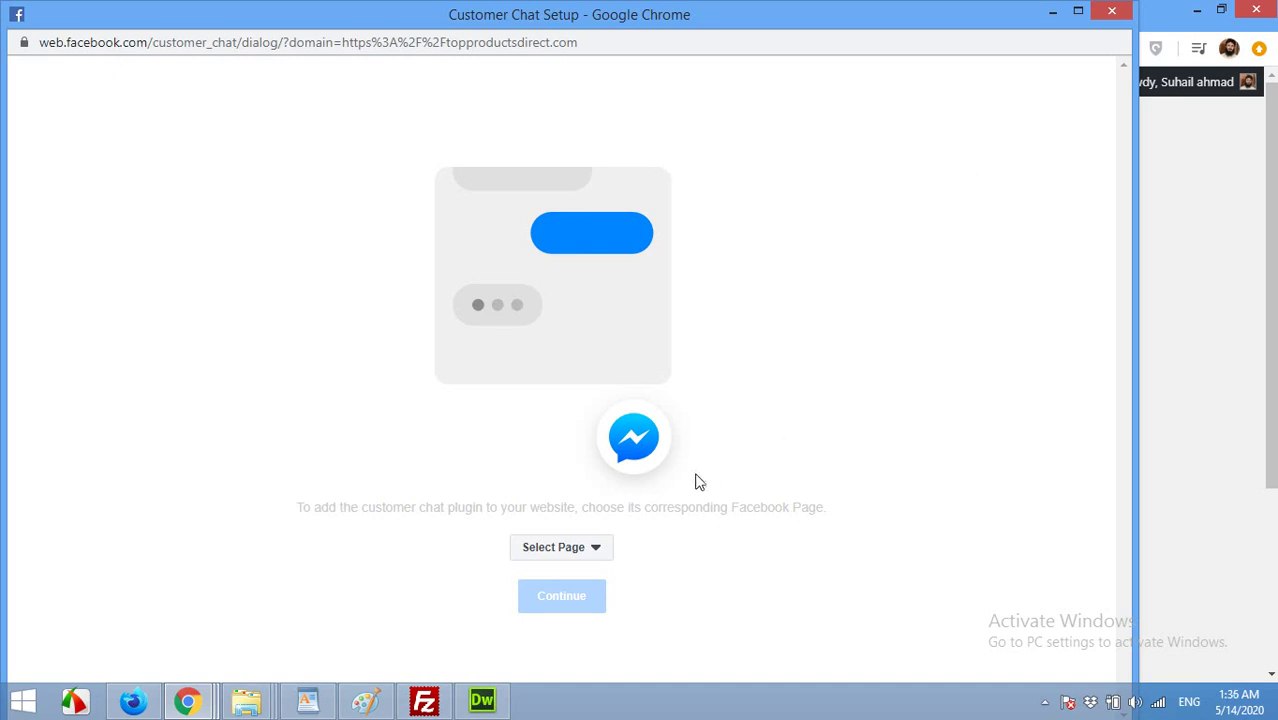
click(573, 553)
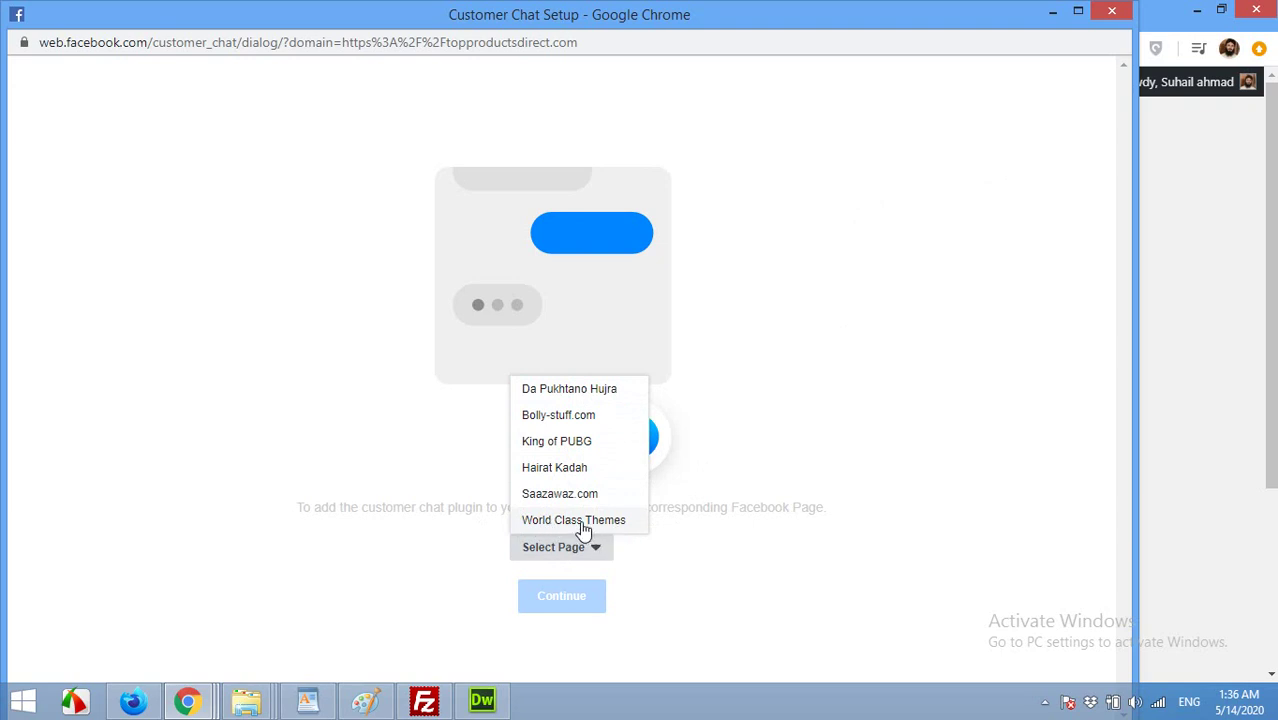
click(583, 522)
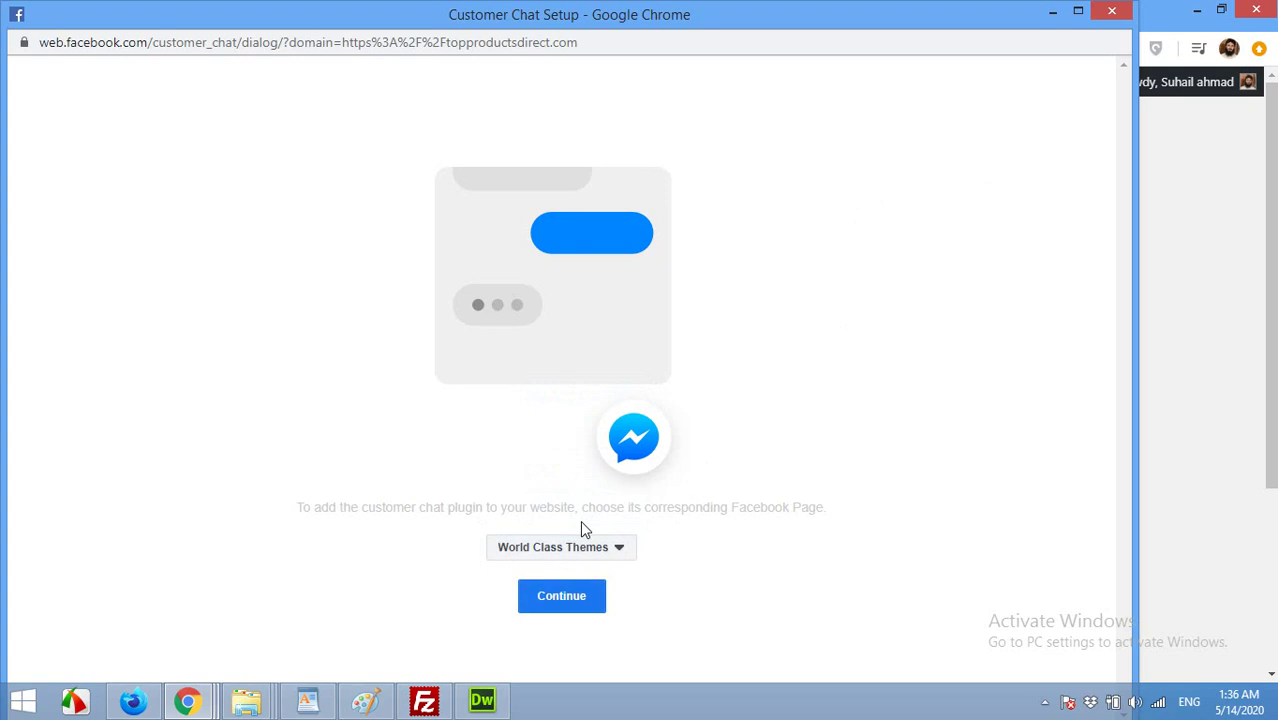
click(565, 600)
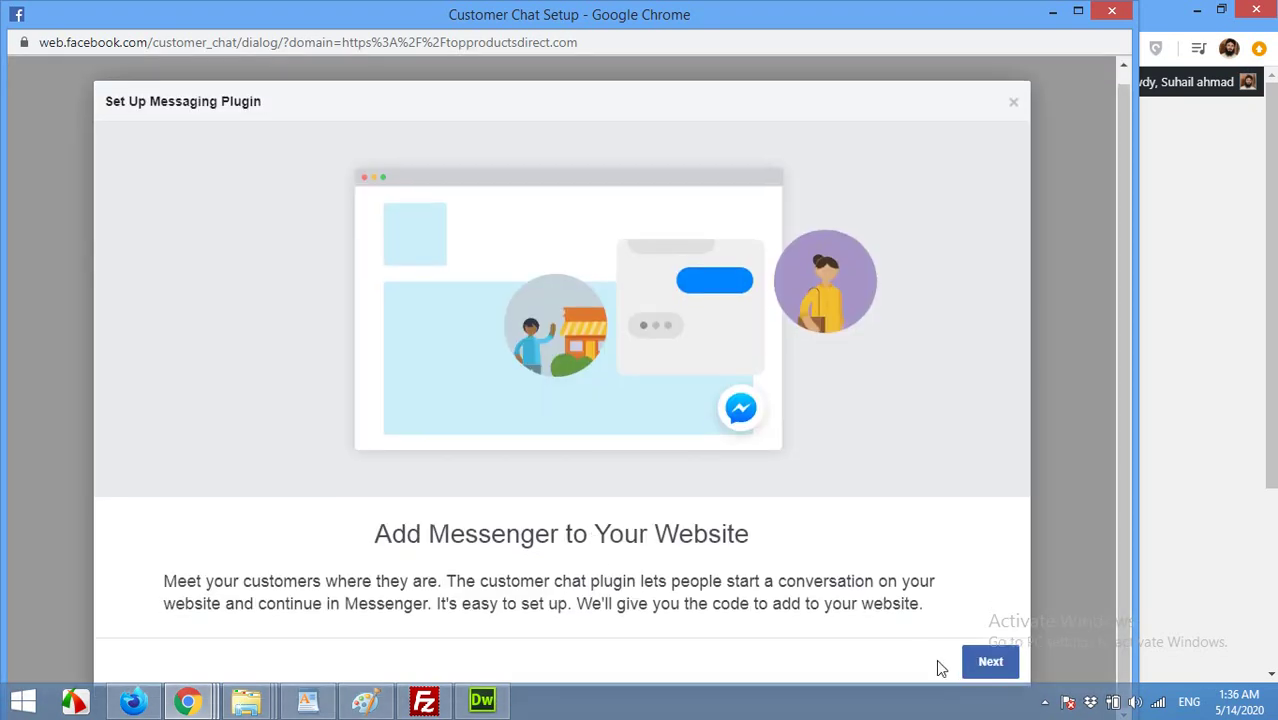
Keep English (US) and the default greeting, advancing to the Appearance step.
click(985, 661)
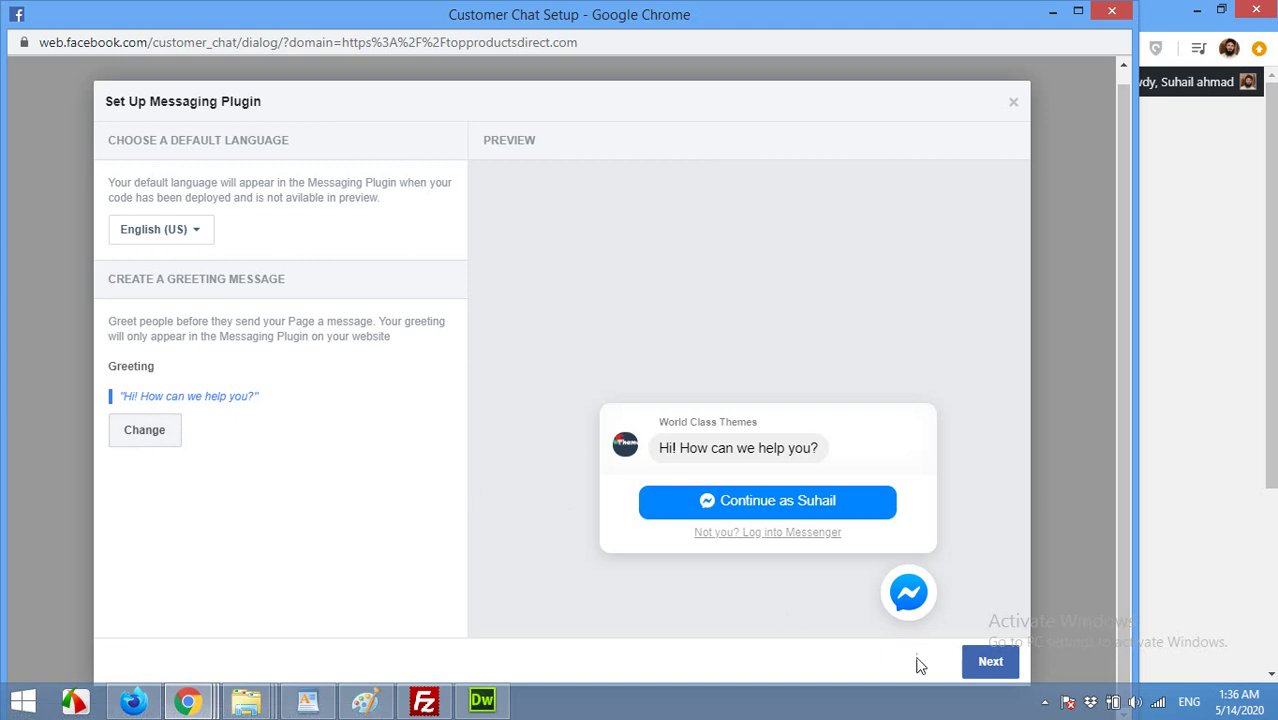
click(979, 665)
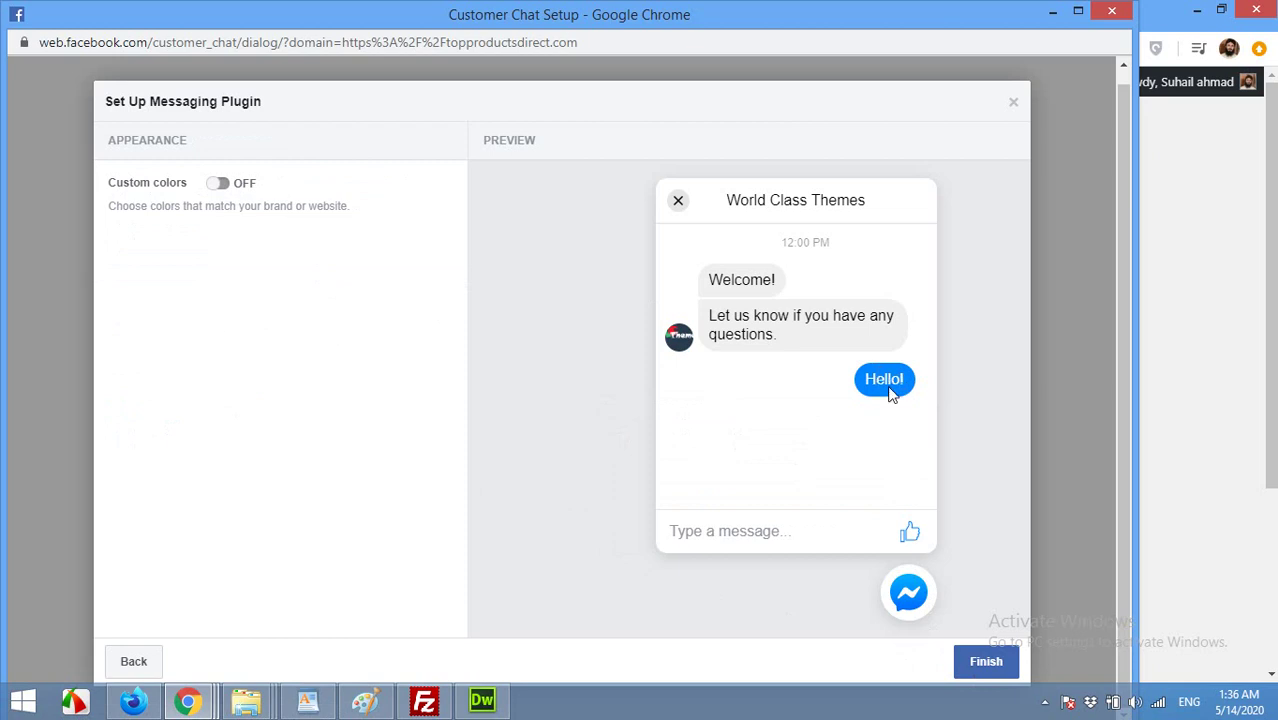
Enable custom colors, choose teal #44bec7, and finish the messaging plugin setup.
click(220, 186)
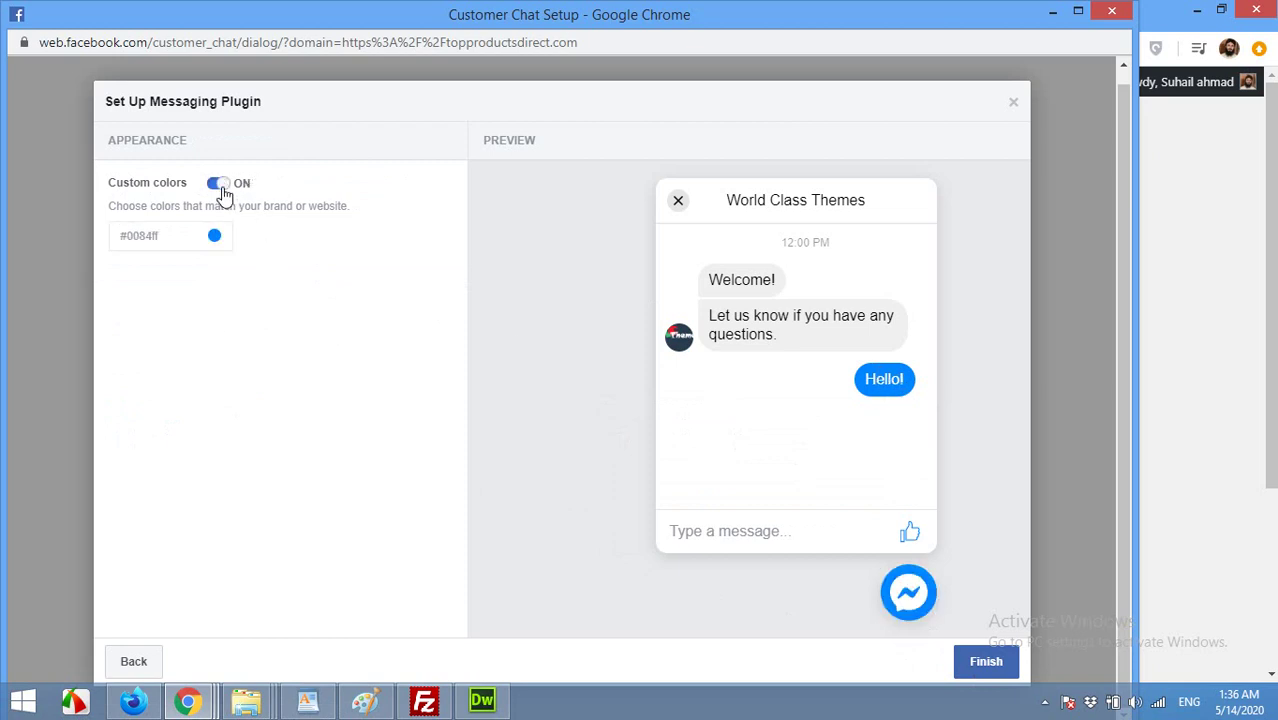
click(158, 238)
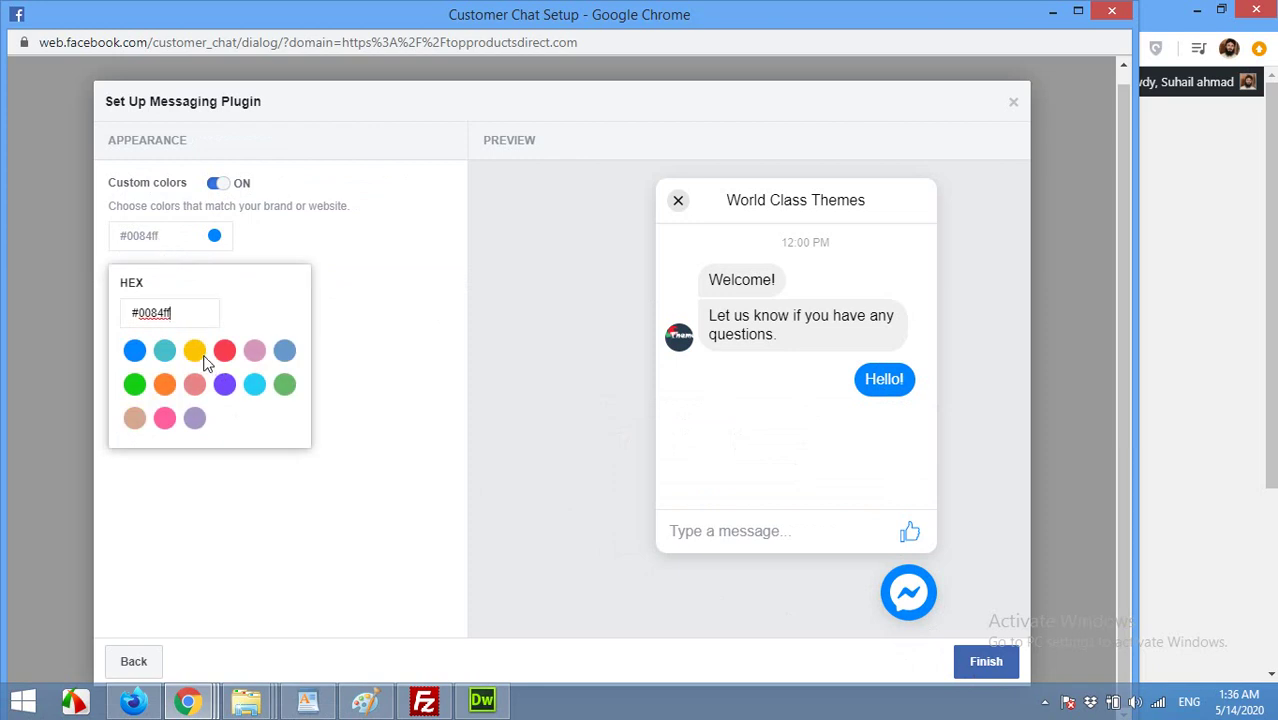
click(134, 386)
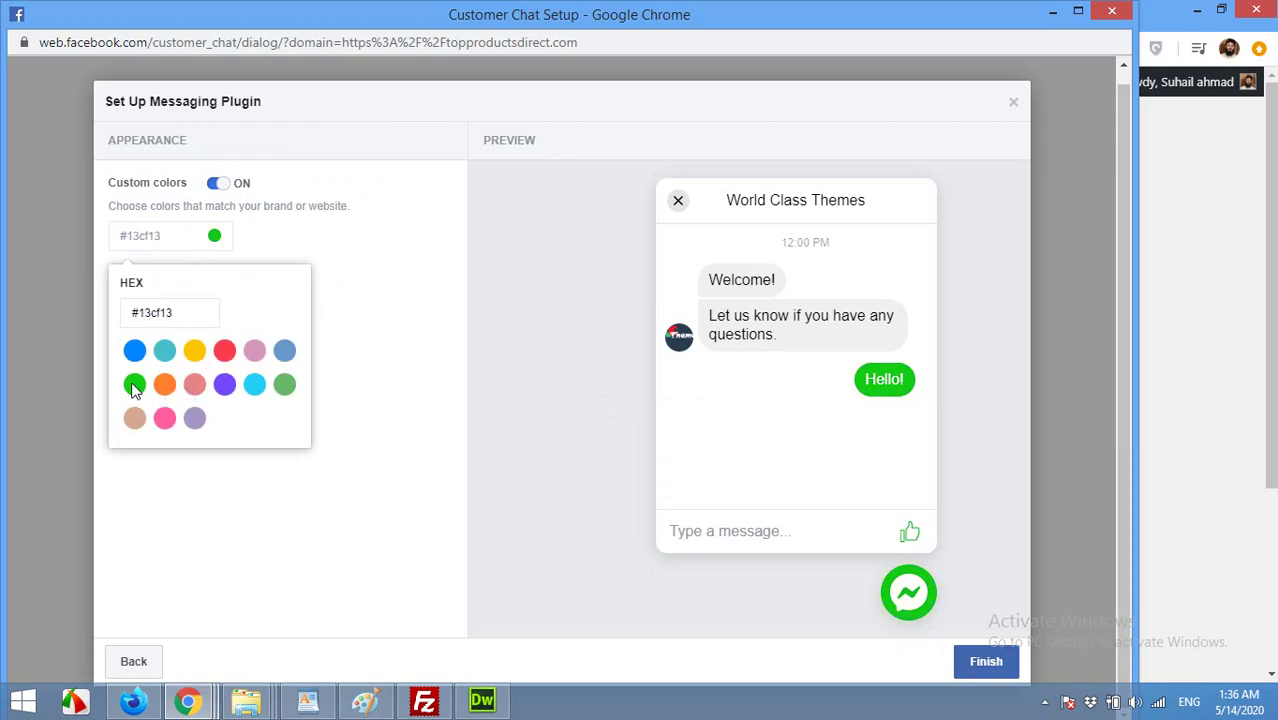
click(225, 357)
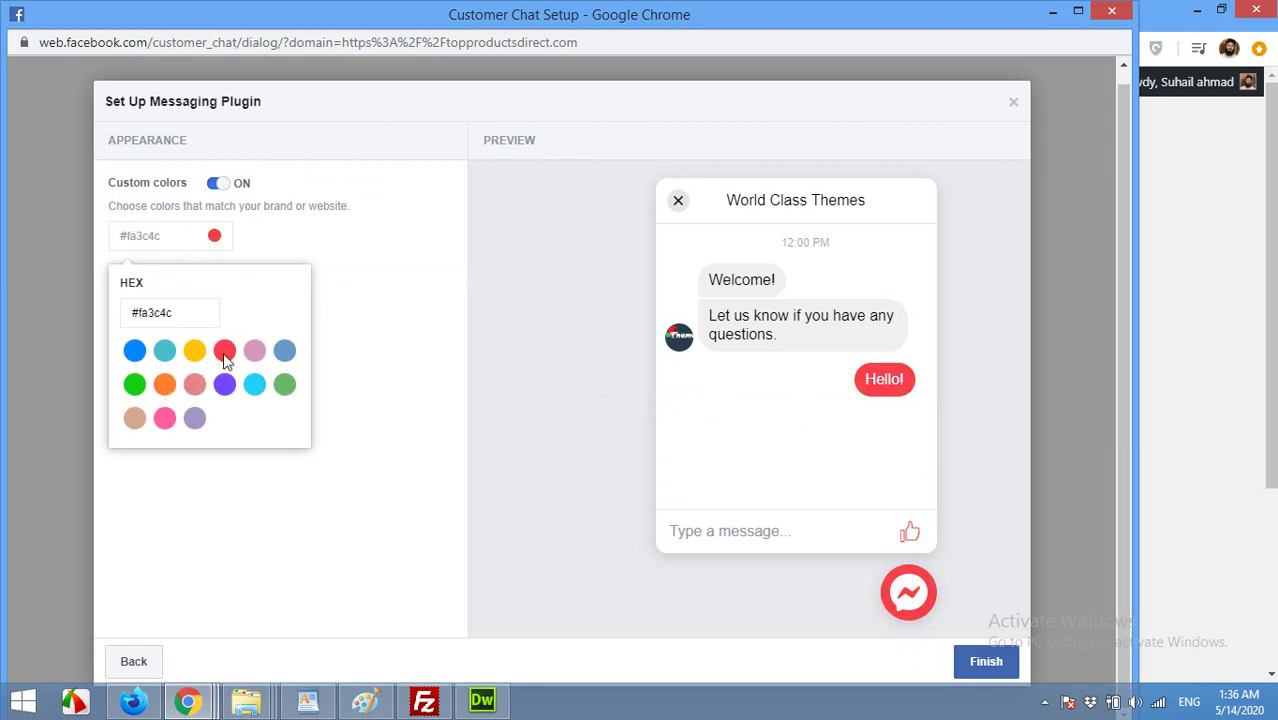
click(164, 352)
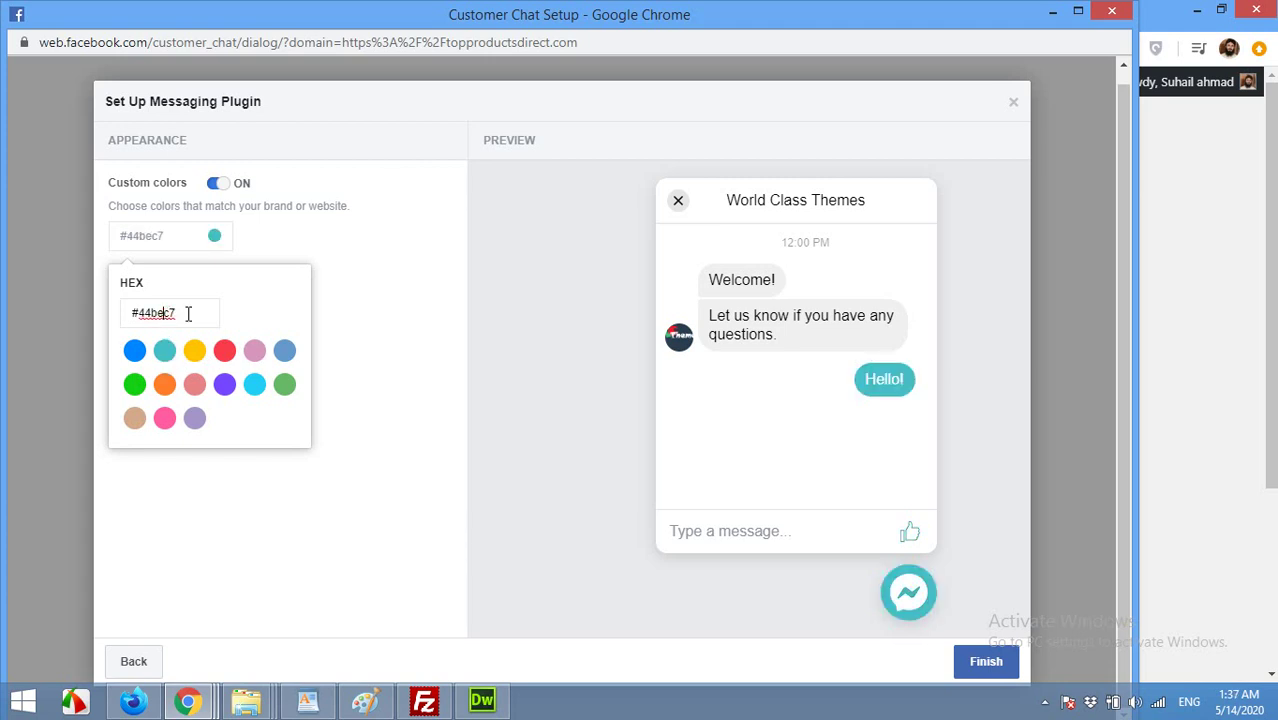
drag(183, 313, 128, 318)
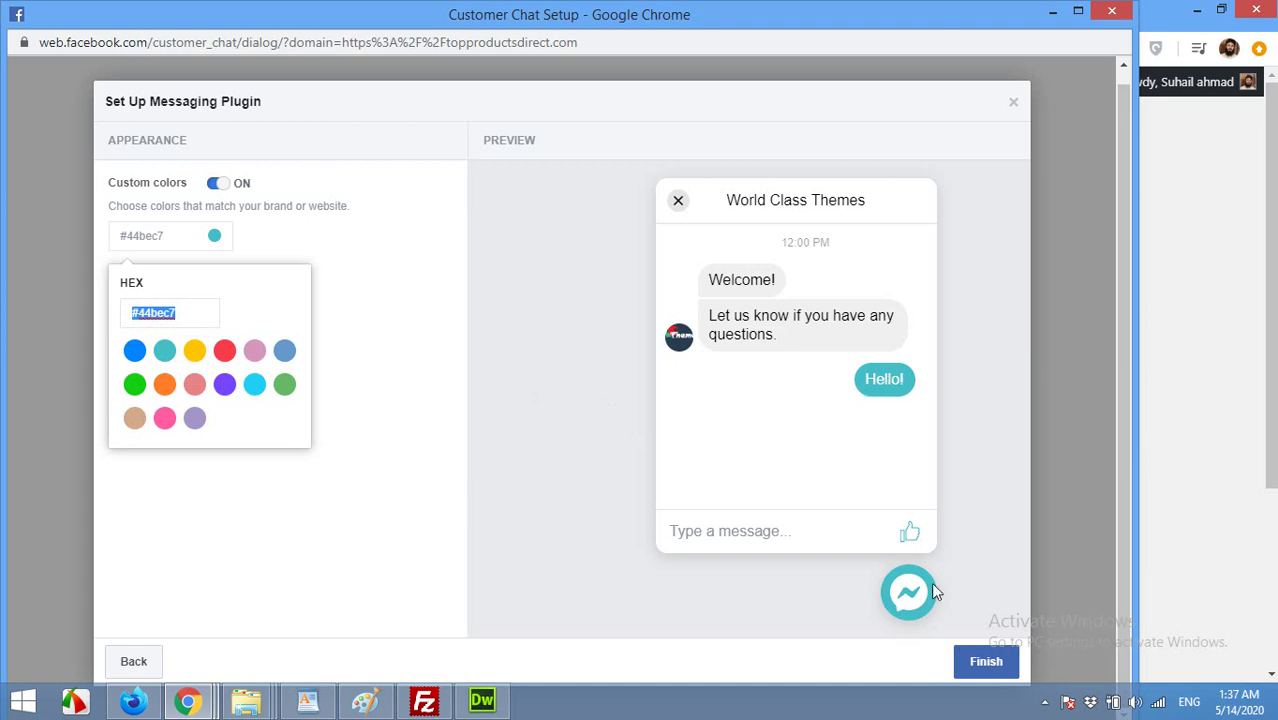
click(990, 664)
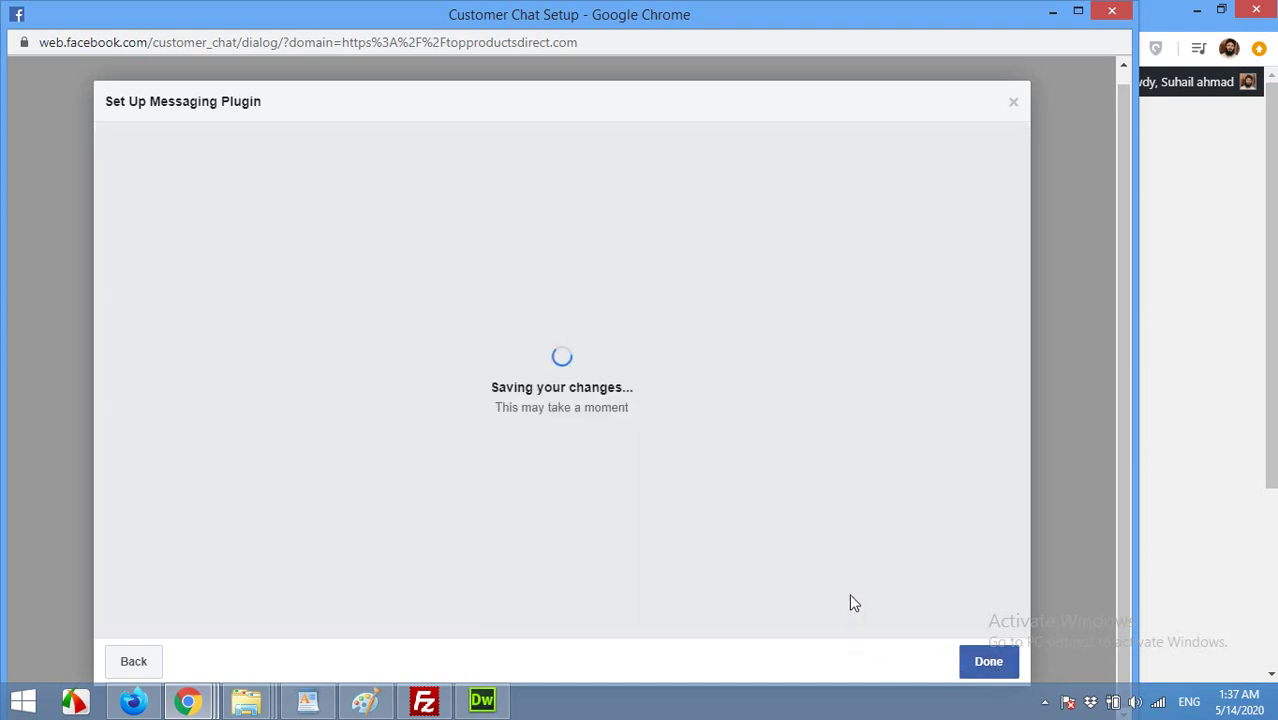
Dismiss the finished setup, reload the storefront homepage, and close the chat settings tab.
click(990, 665)
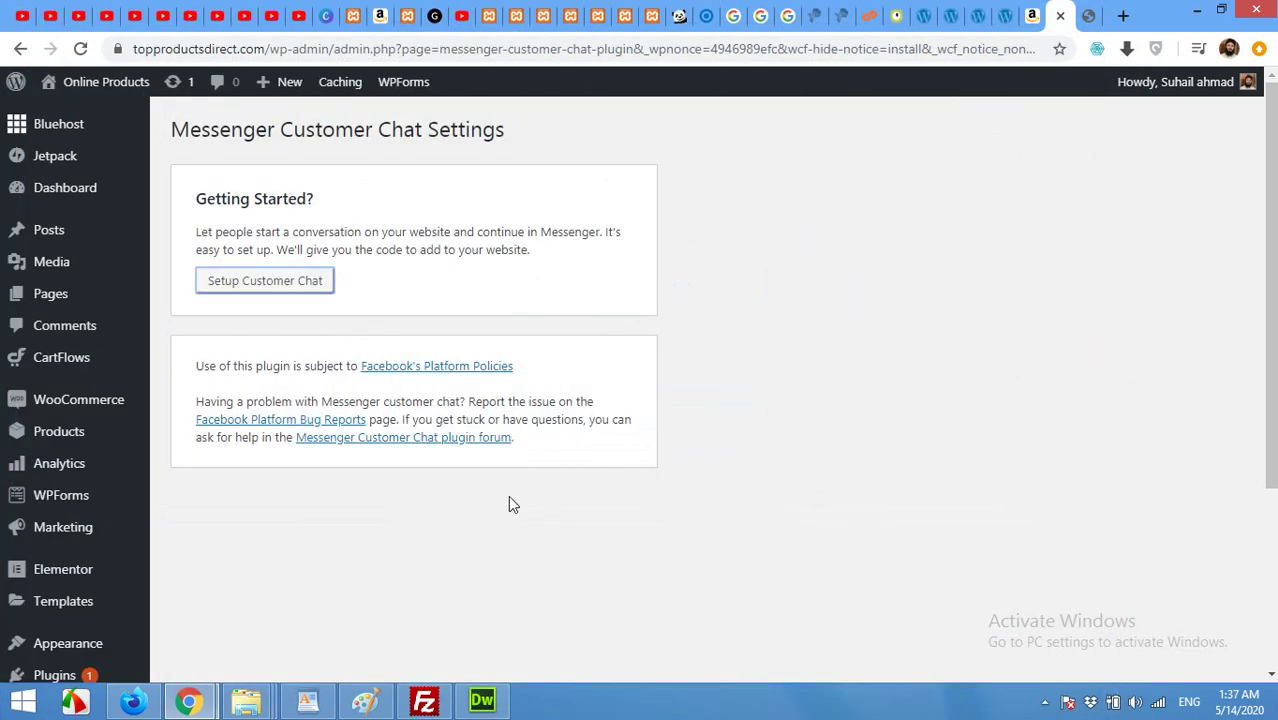
click(100, 82)
click(1087, 15)
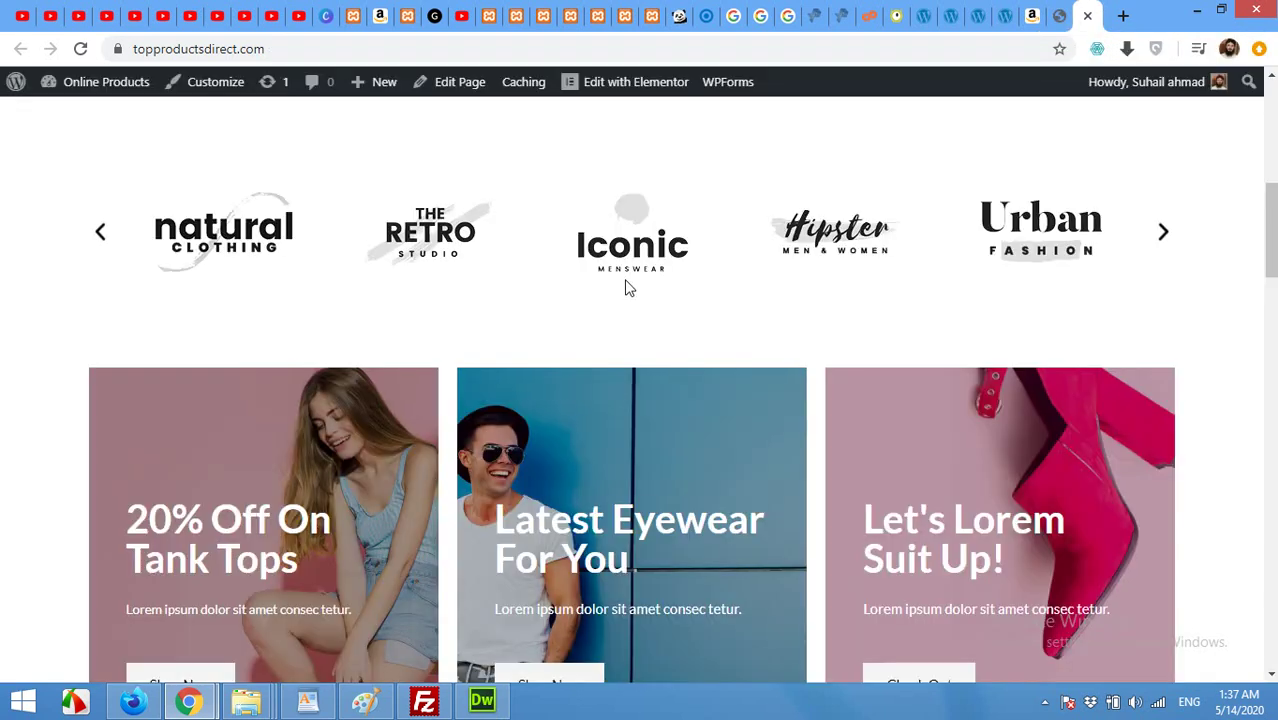
click(81, 50)
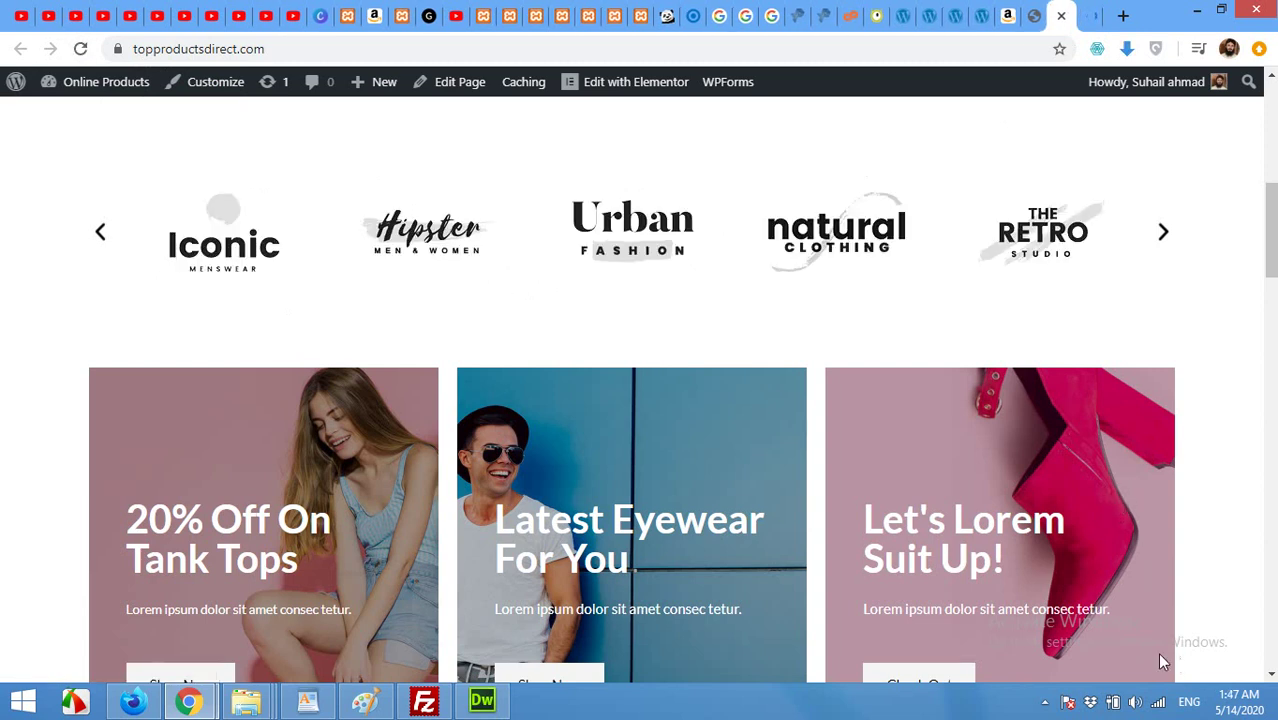
click(1032, 16)
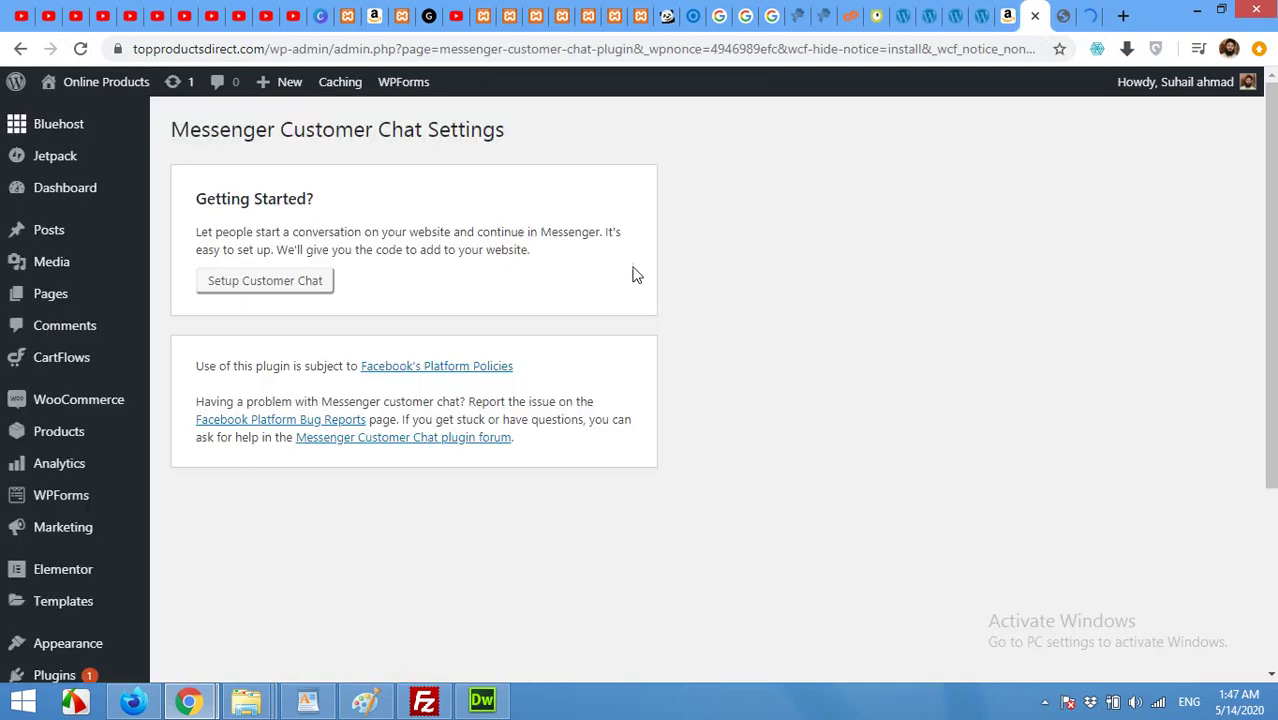
click(1035, 16)
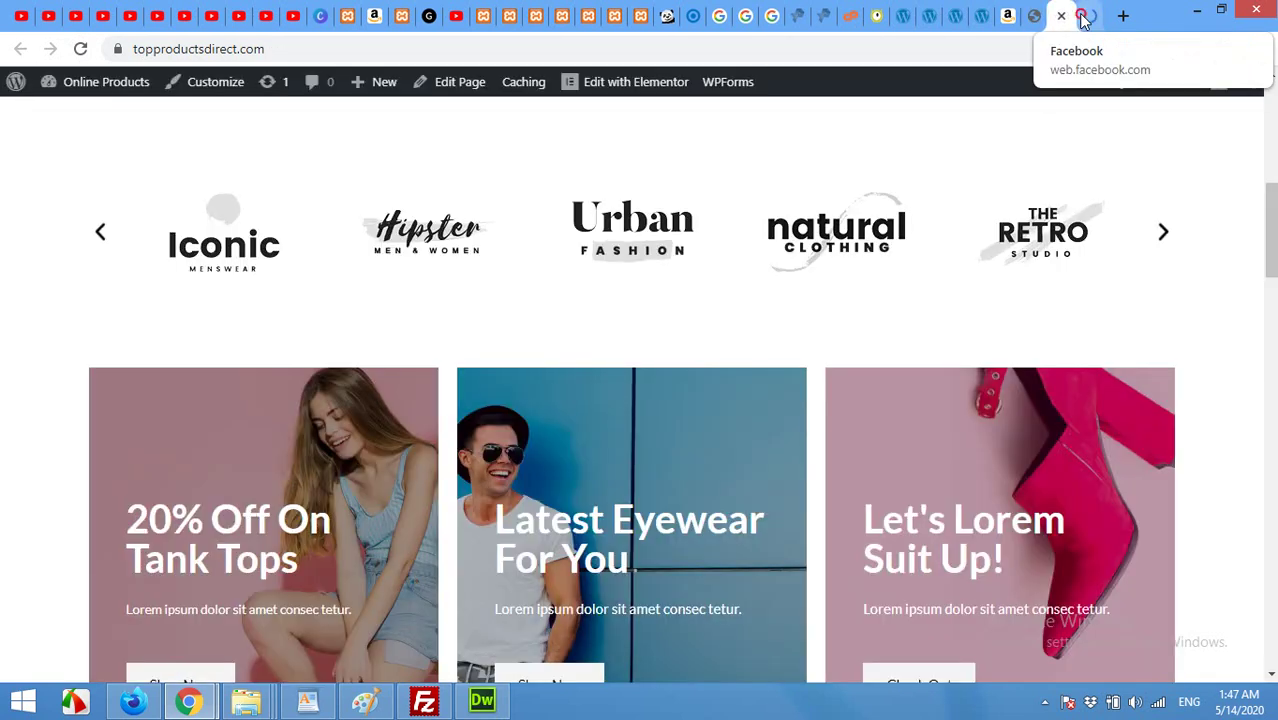
In Facebook, open the World Class Themes page from the account menu and its Settings.
click(1083, 20)
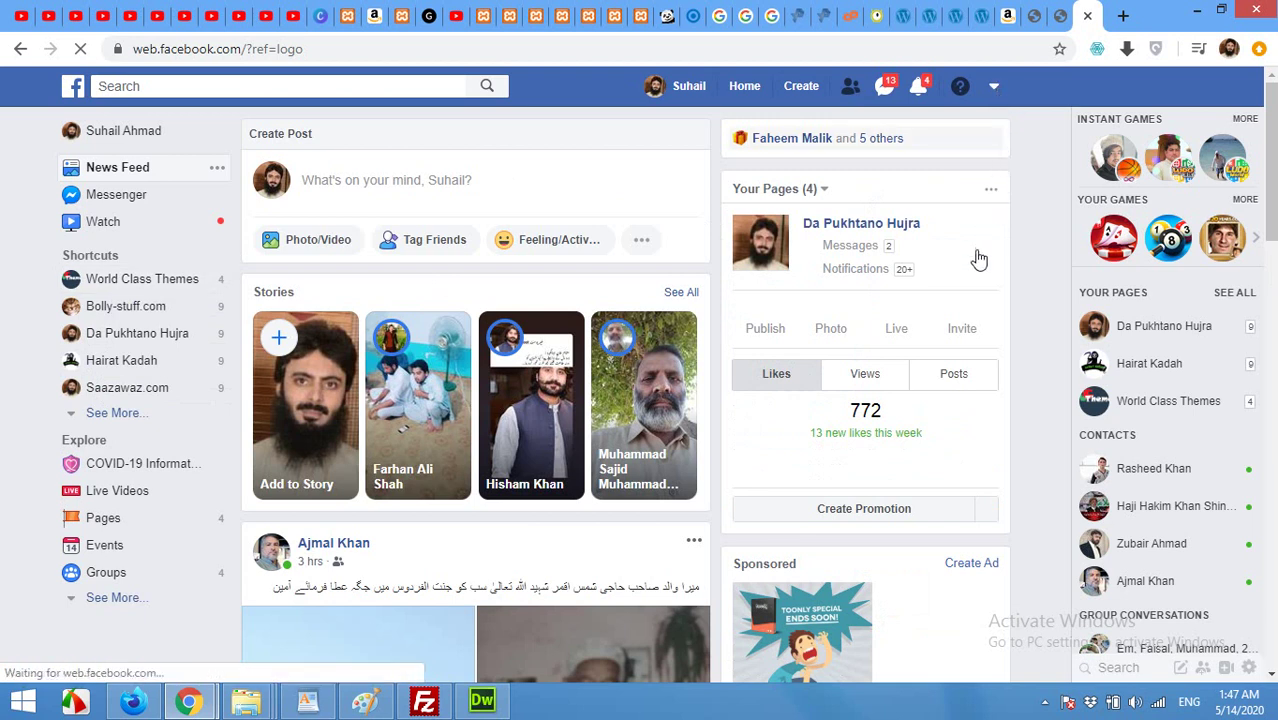
click(993, 86)
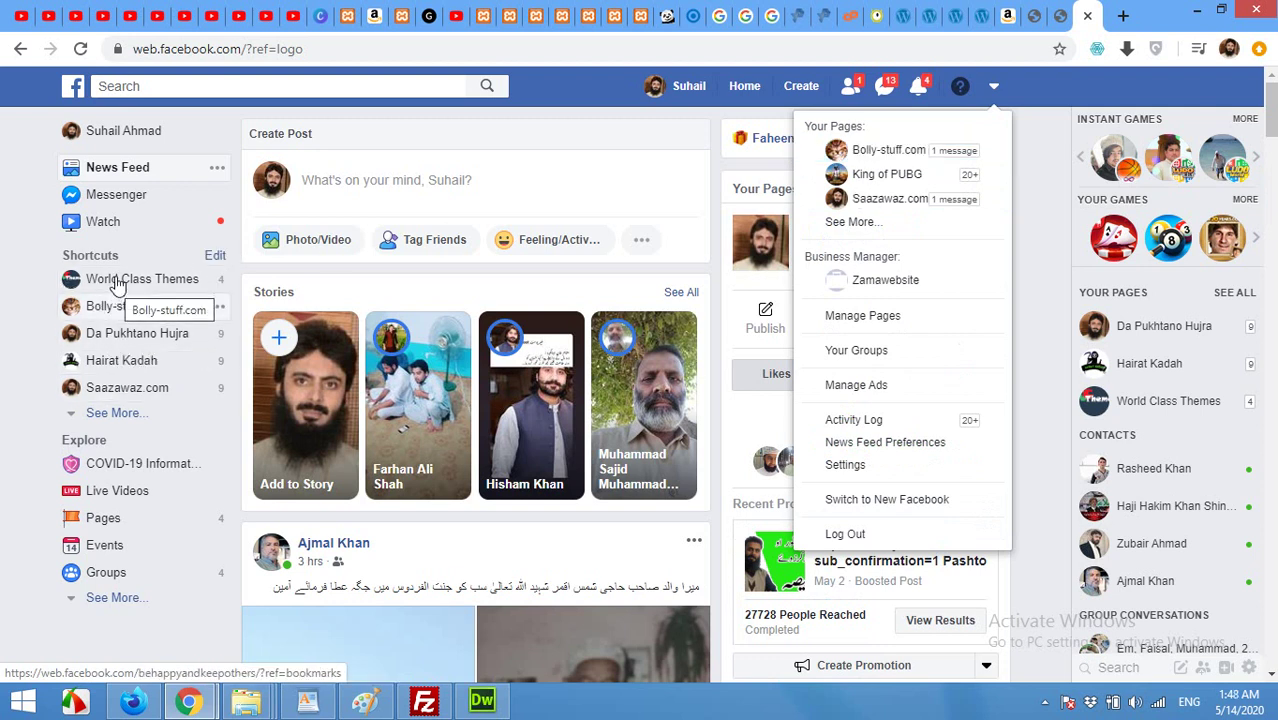
click(116, 284)
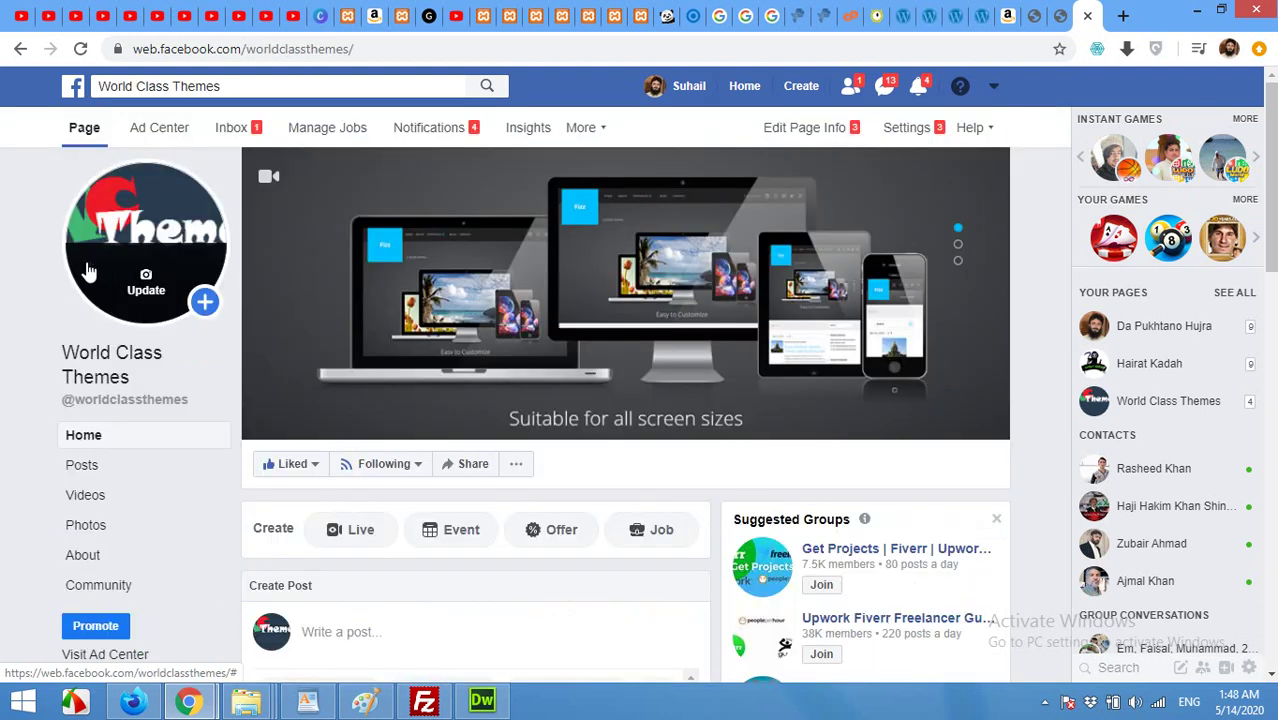
click(902, 138)
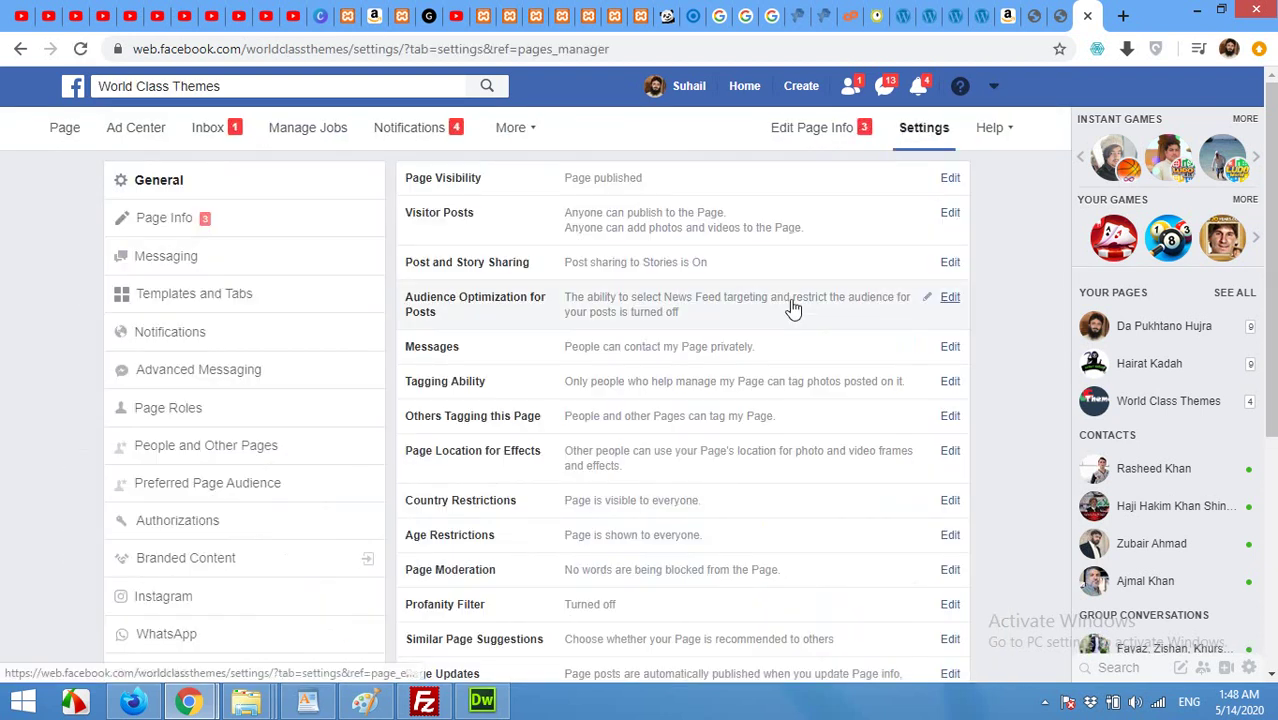
Open Messaging settings and choose Get Started under Add Messenger to your website.
click(172, 262)
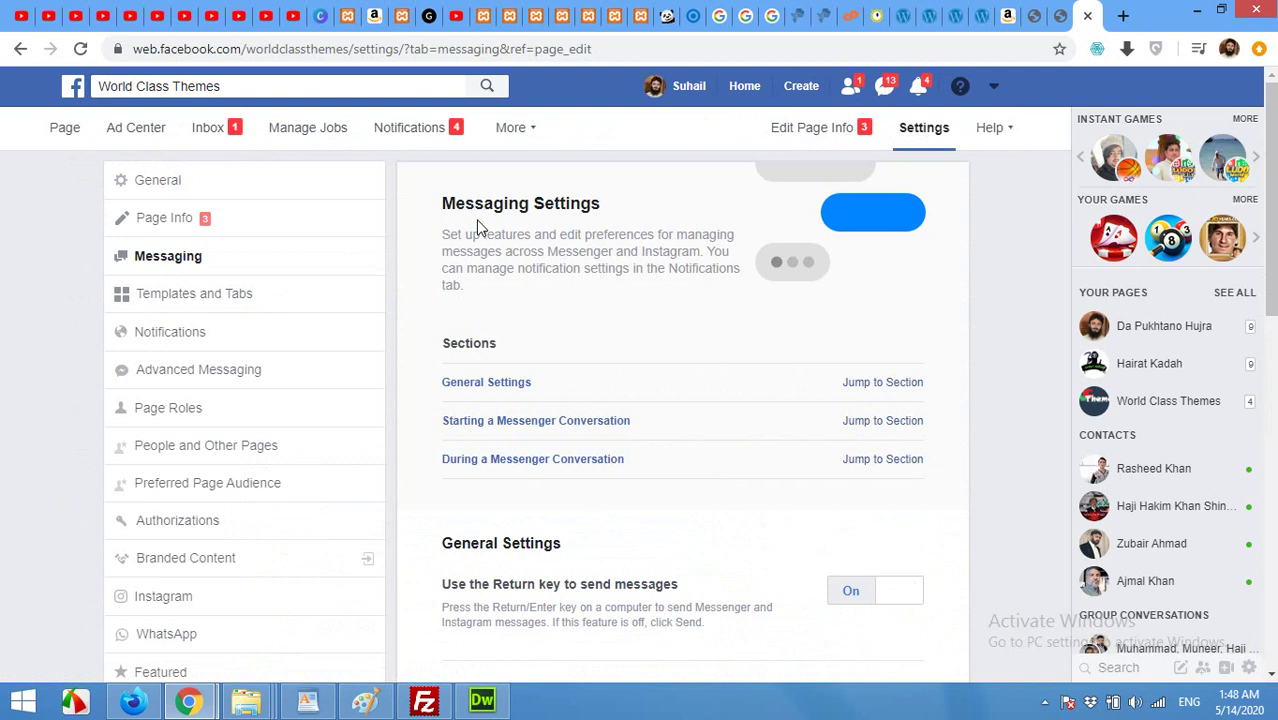
scroll(622, 292, down, 2)
scroll(622, 292, down, 1)
scroll(622, 292, down, 1)
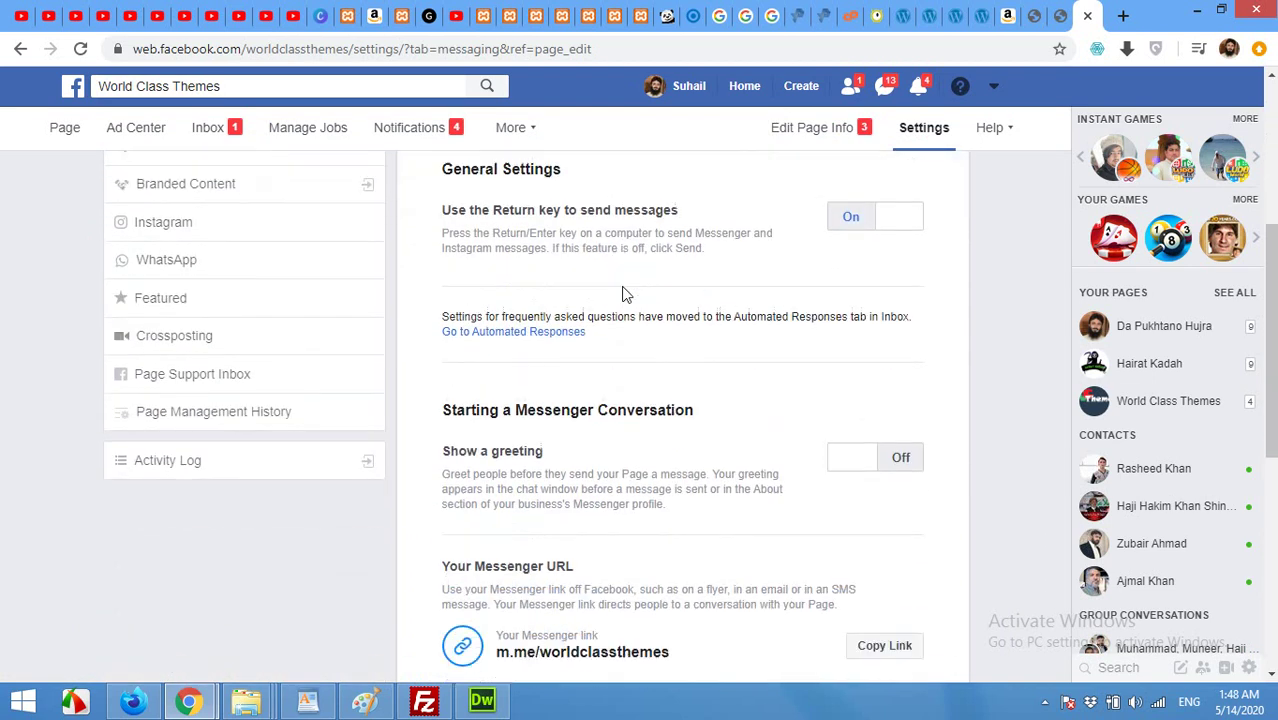
scroll(622, 292, down, 1)
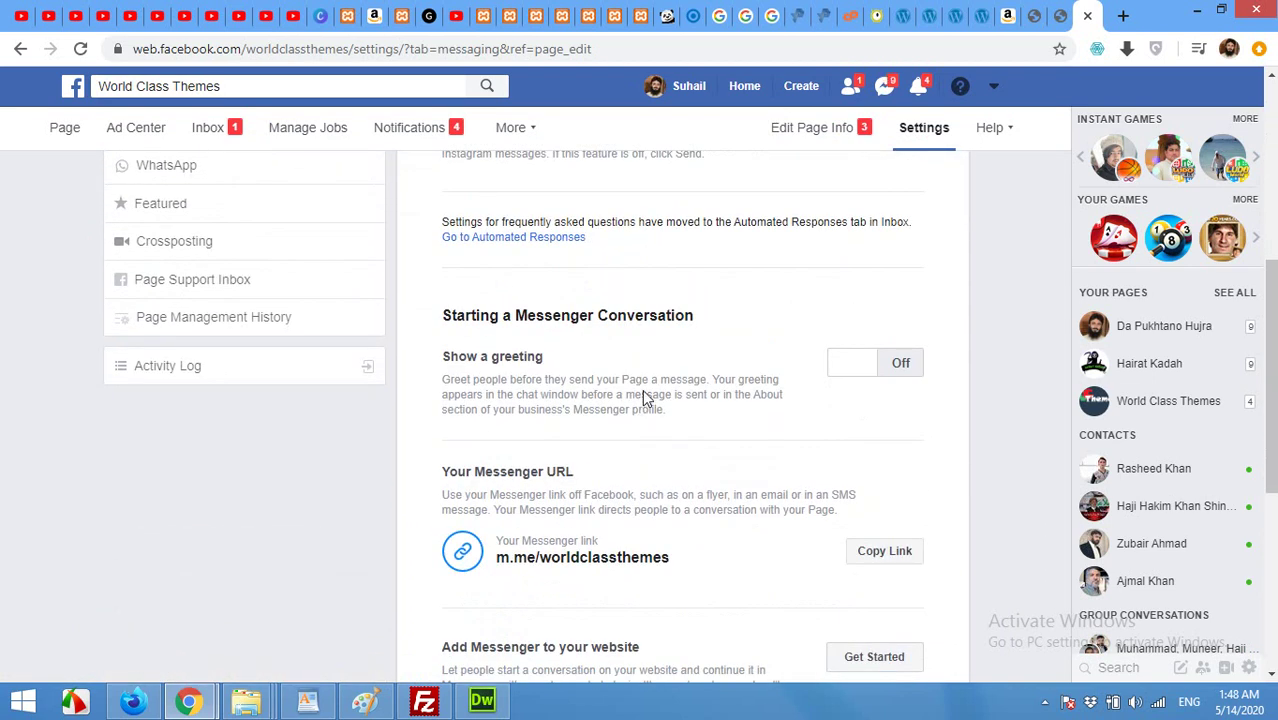
scroll(592, 427, down, 1)
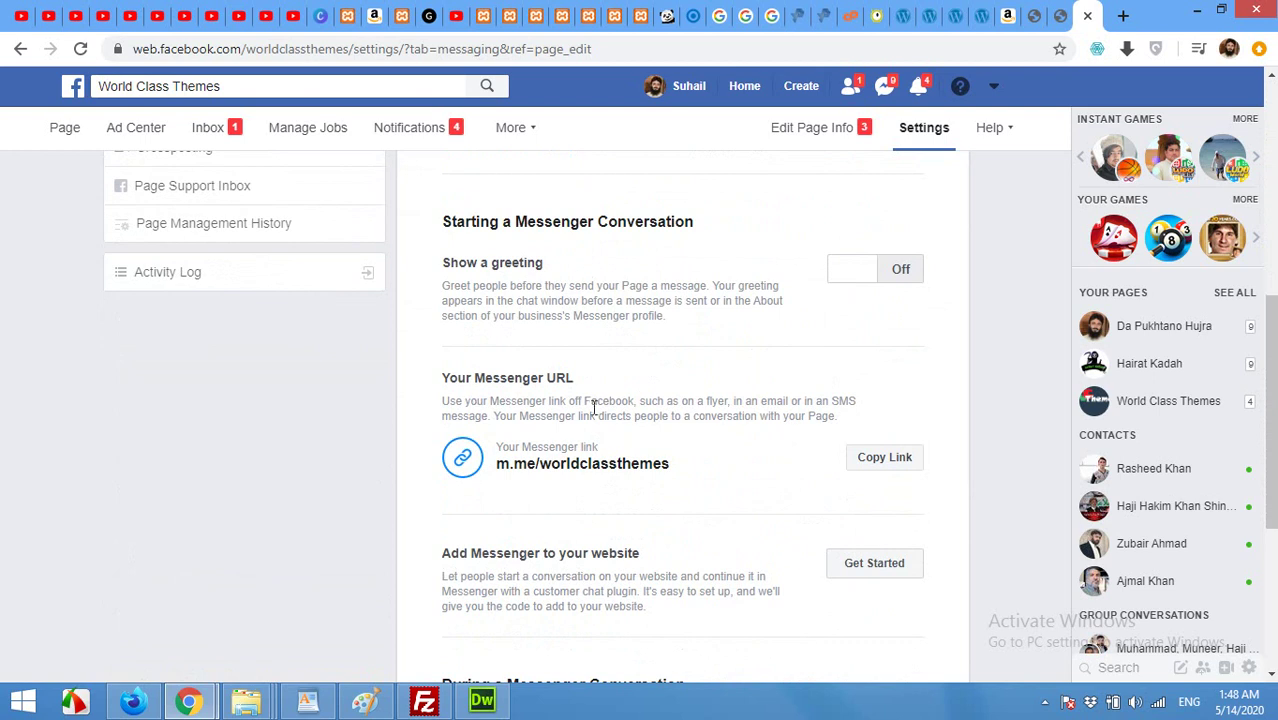
scroll(598, 420, down, 1)
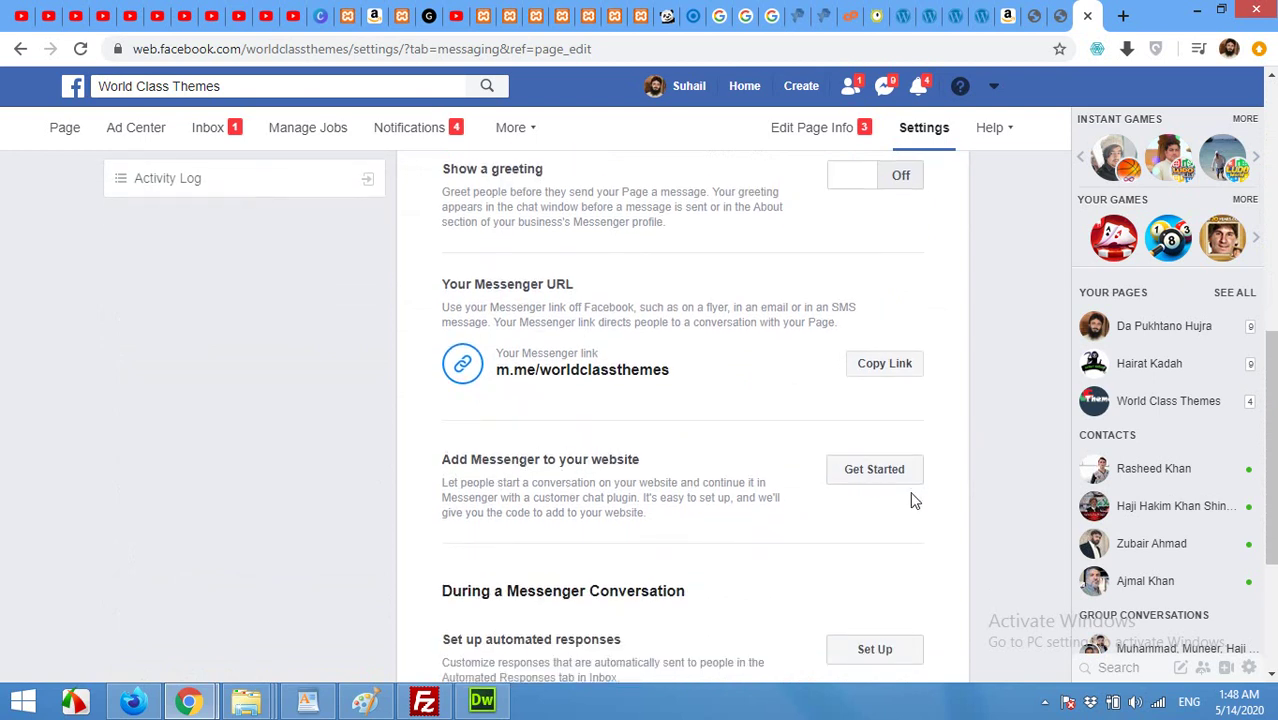
click(882, 474)
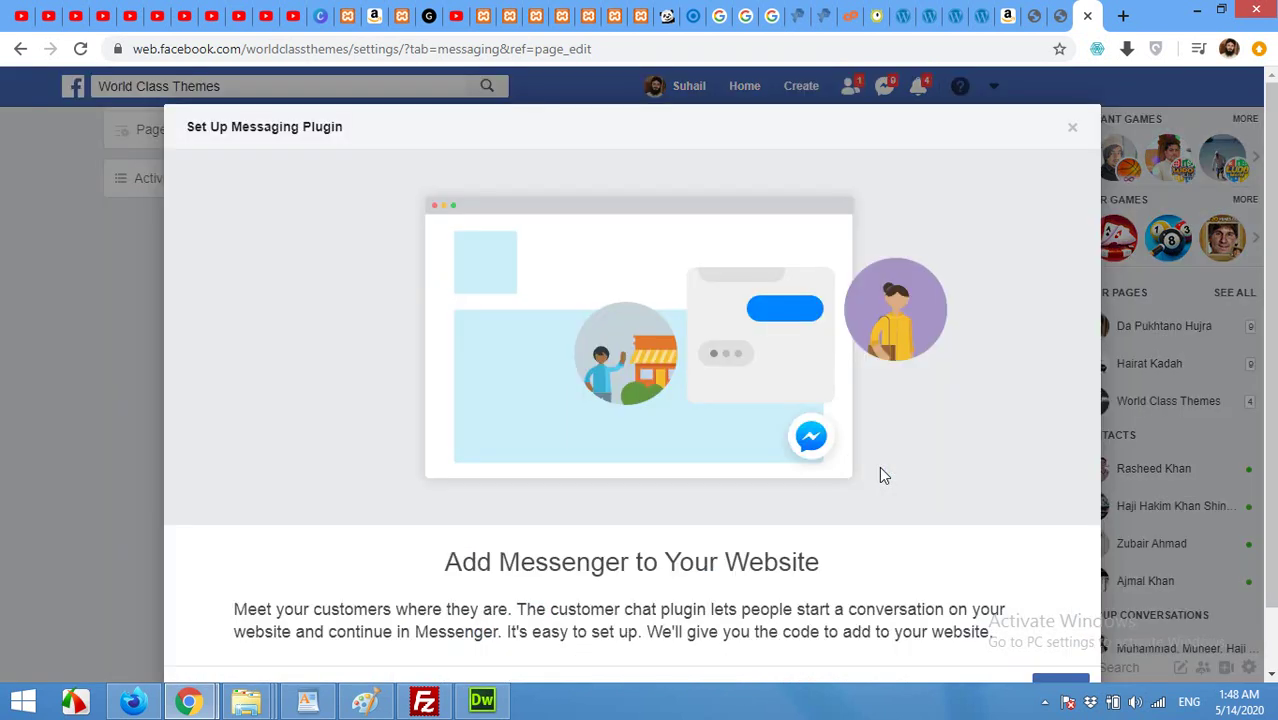
Step through language, colour and domain steps, copy the code snippet, and finish.
scroll(879, 474, down, 1)
click(1045, 628)
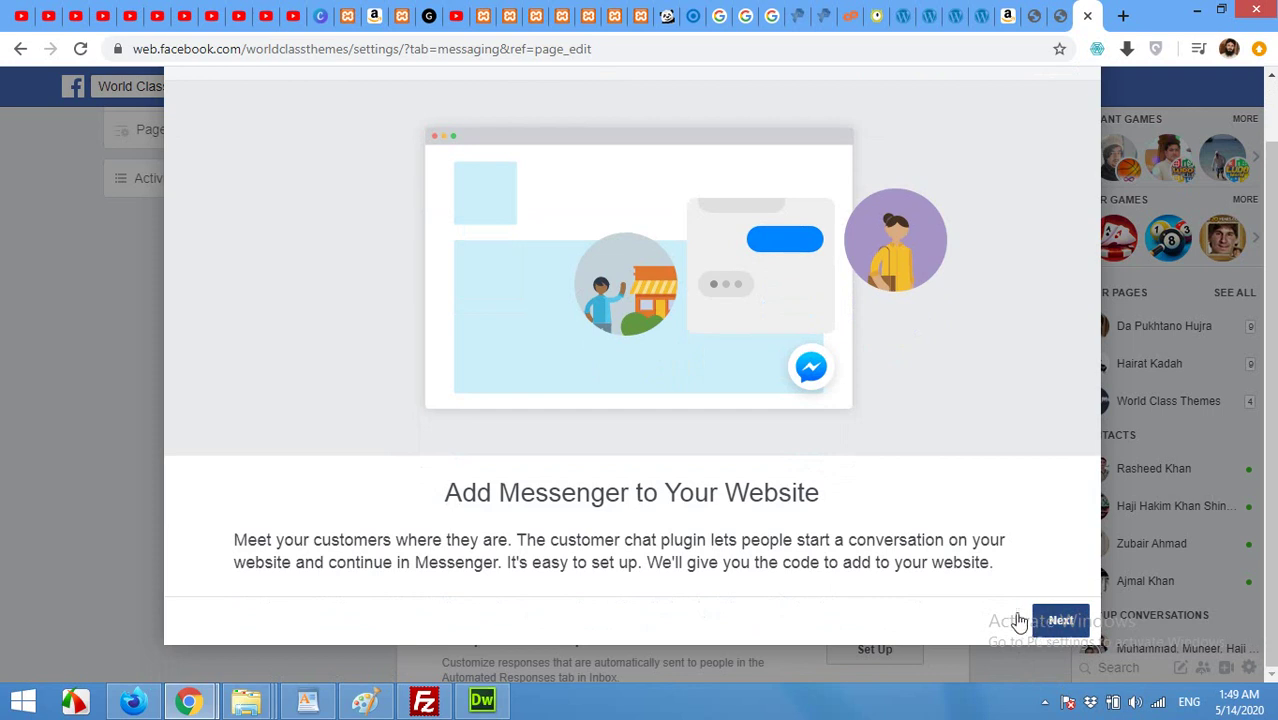
click(1052, 625)
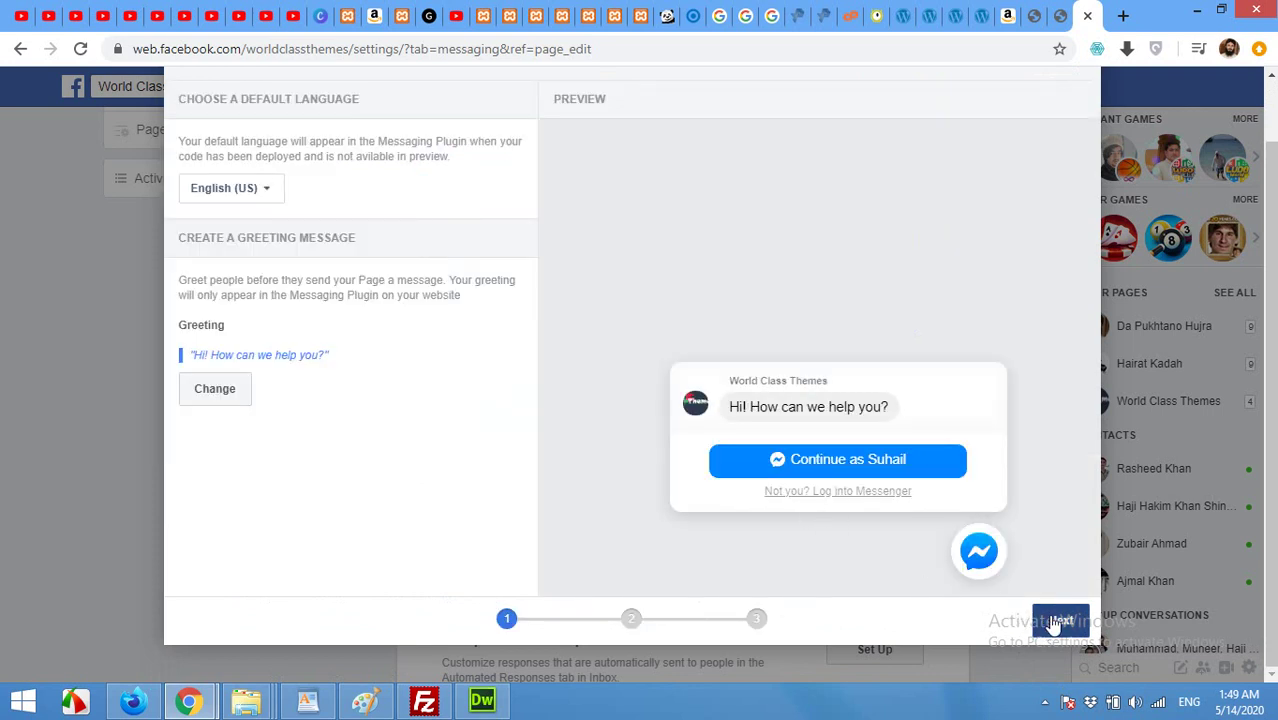
click(1058, 622)
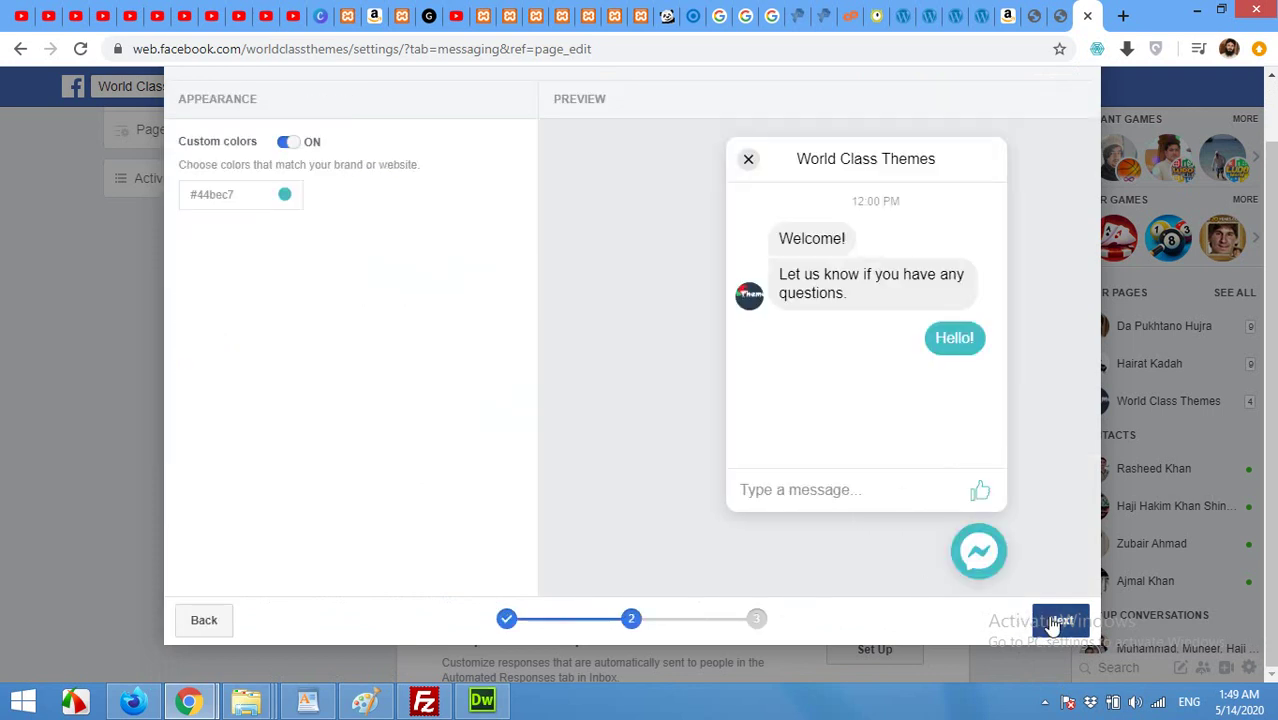
click(822, 438)
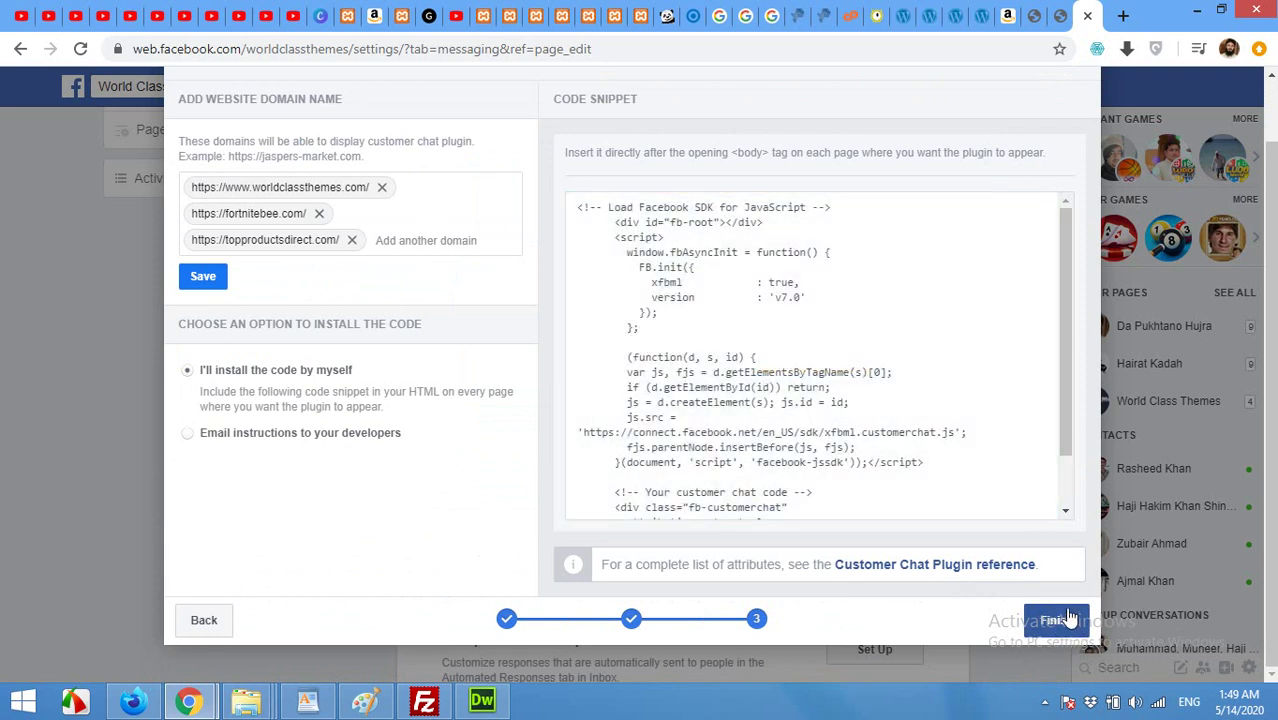
click(1068, 617)
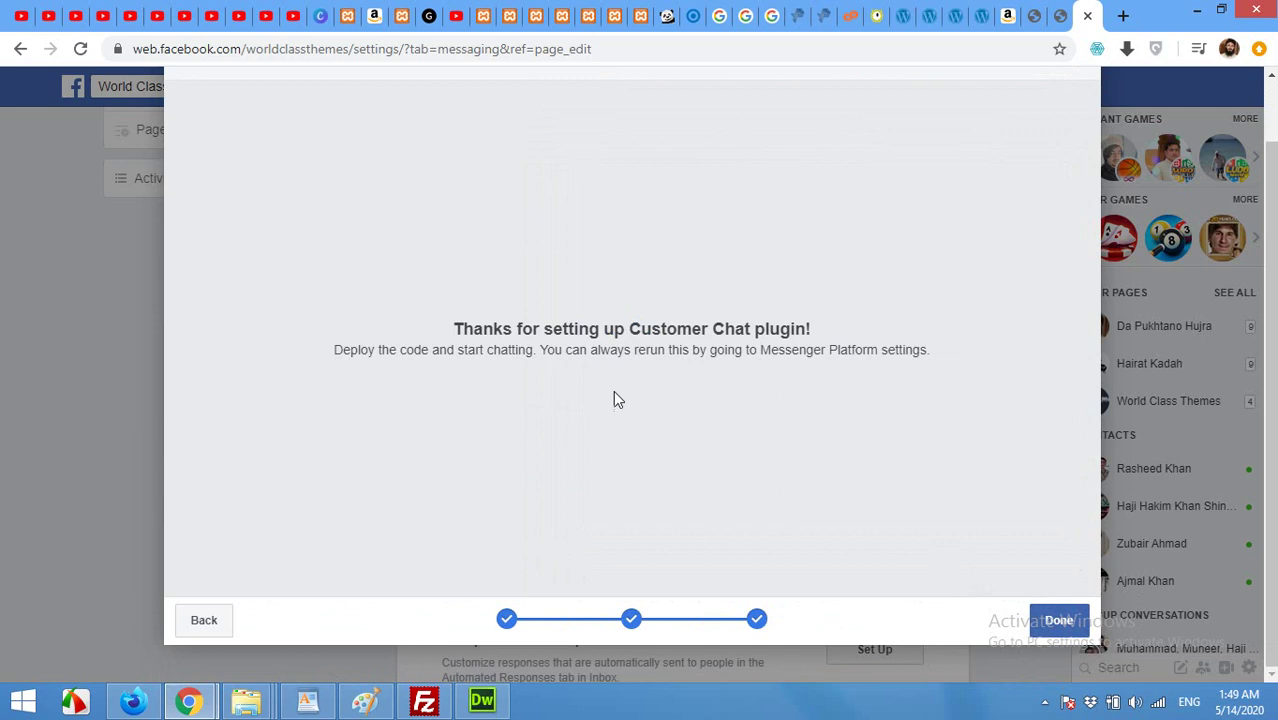
Save topproductsdirect.com as an allowed domain, finish, and return to WordPress chat settings.
click(206, 621)
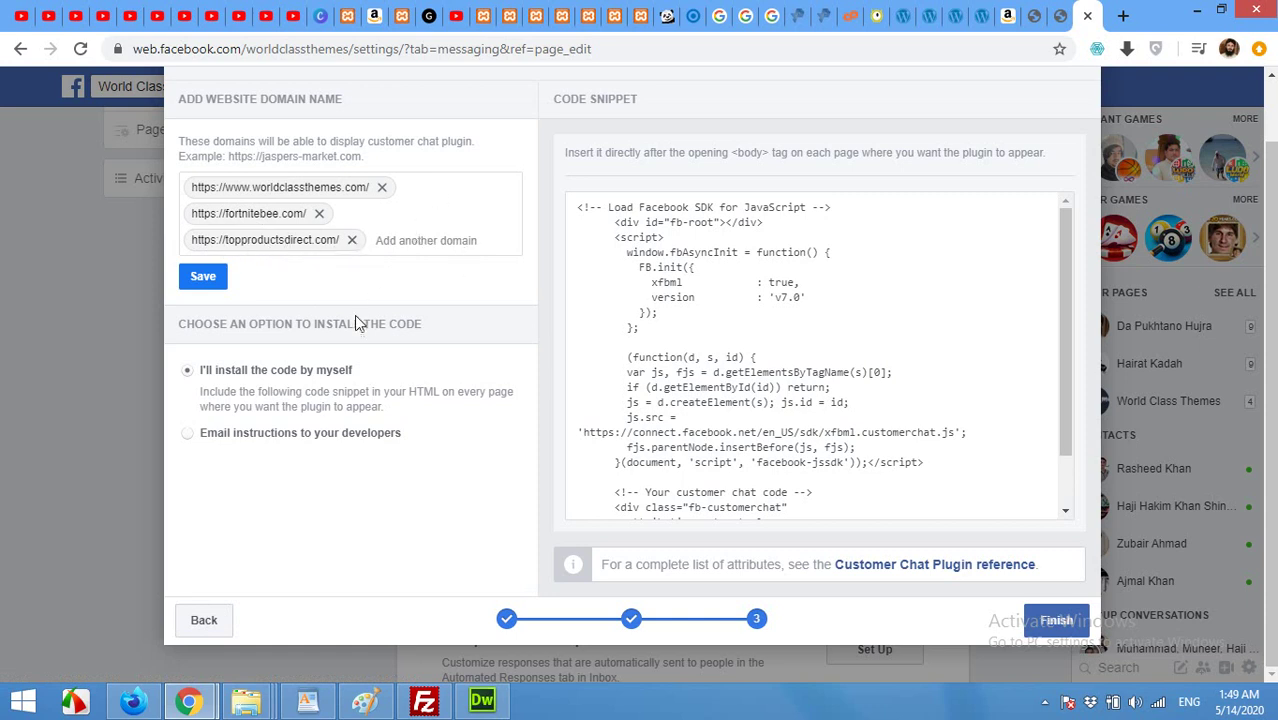
click(196, 272)
click(1050, 628)
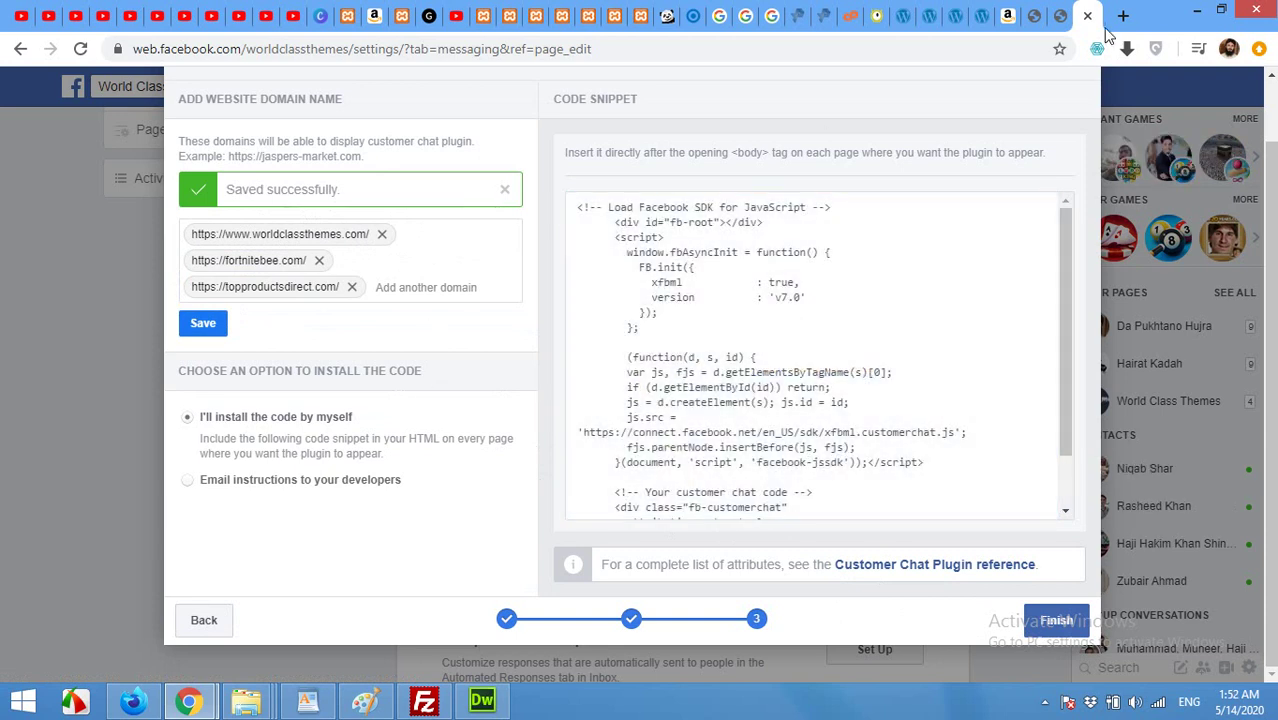
click(1060, 15)
click(1036, 18)
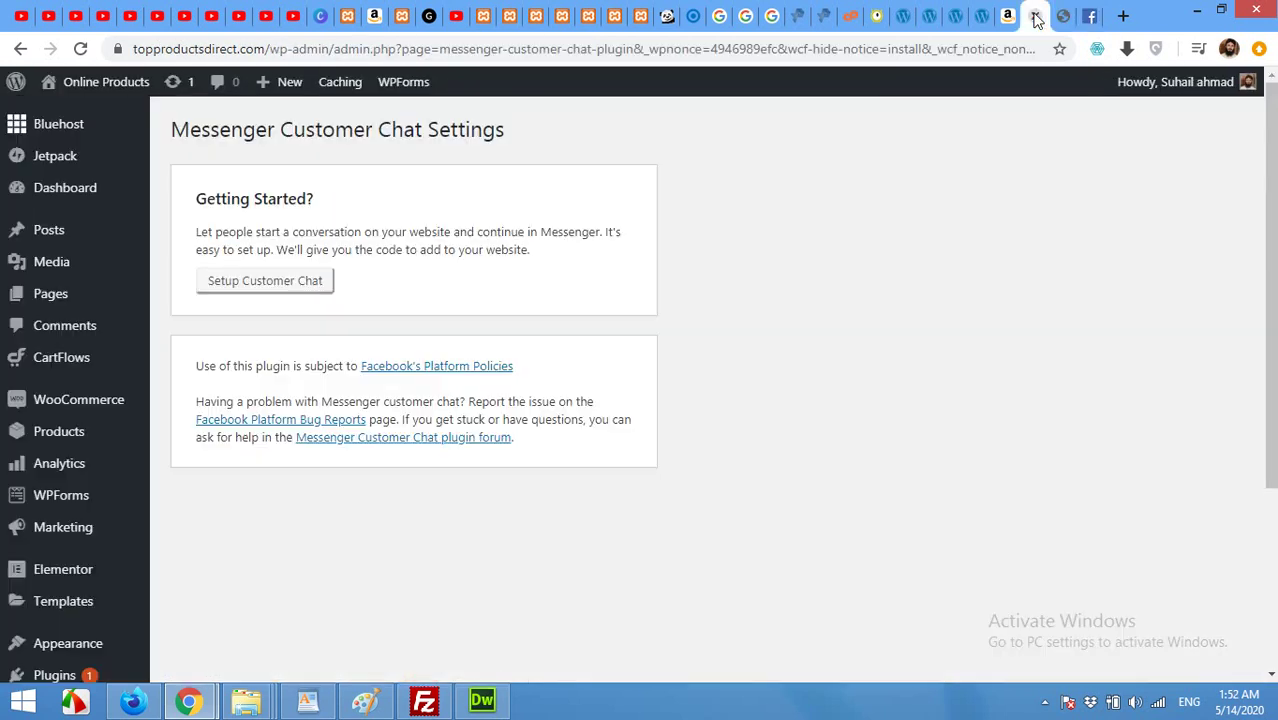
Search Add New plugins for 'insert headers and footers', then install and activate it.
scroll(25, 500, down, 3)
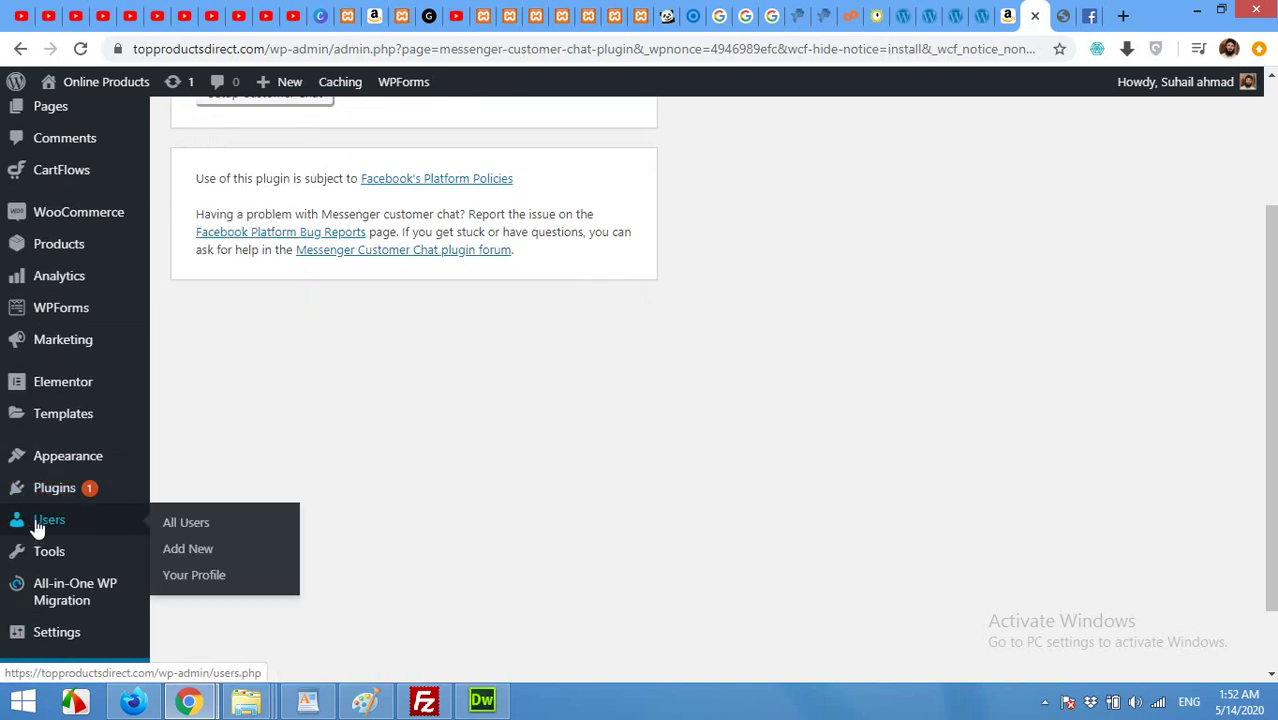
mouse_move(54, 488)
click(195, 522)
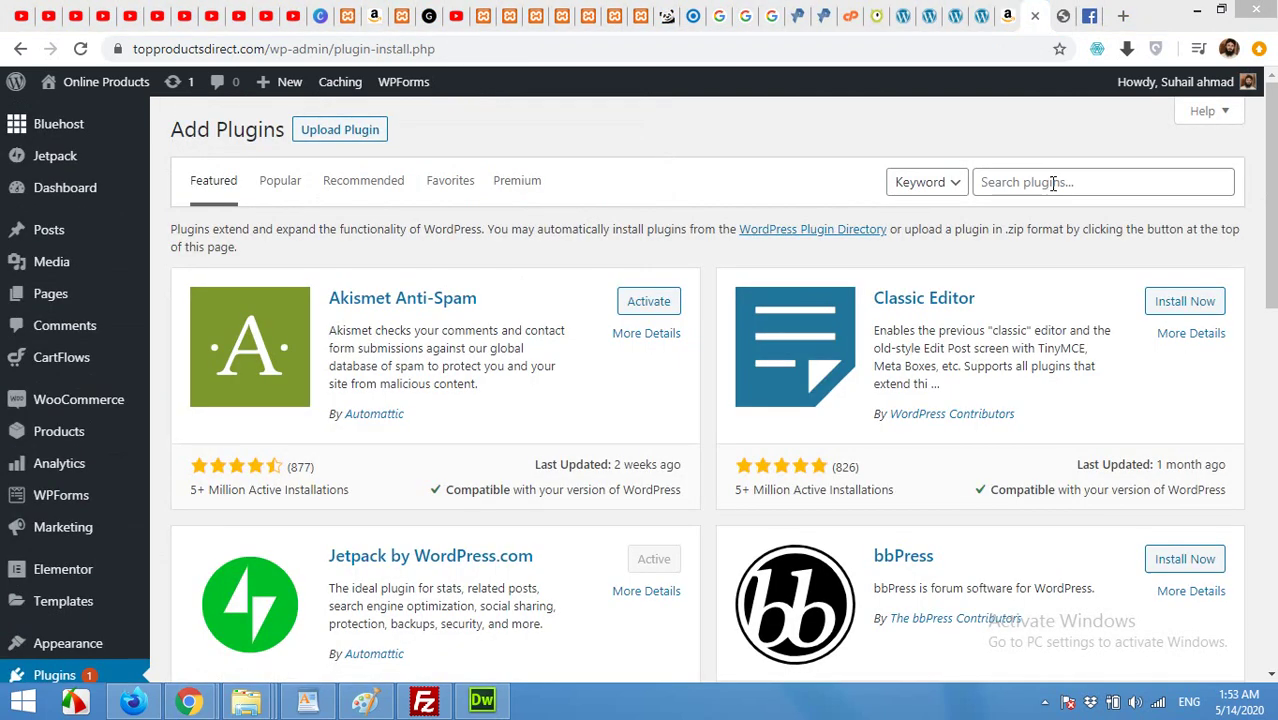
click(1052, 183)
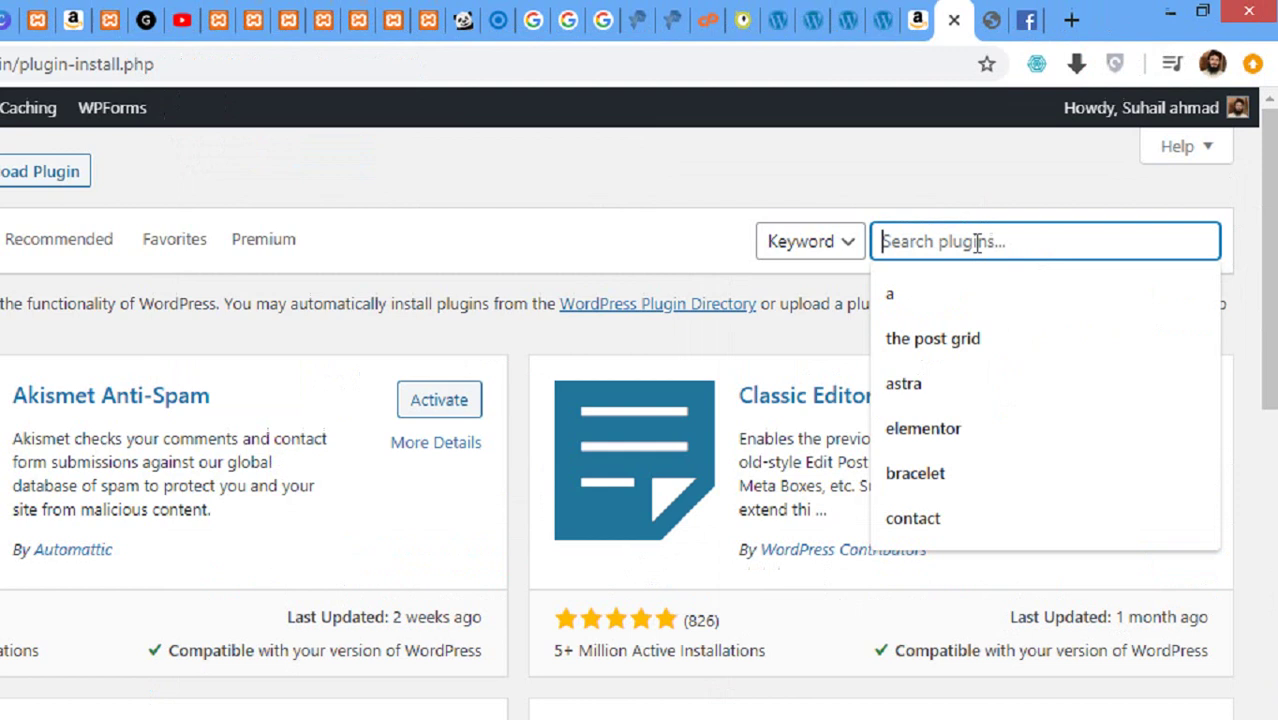
text(inse)
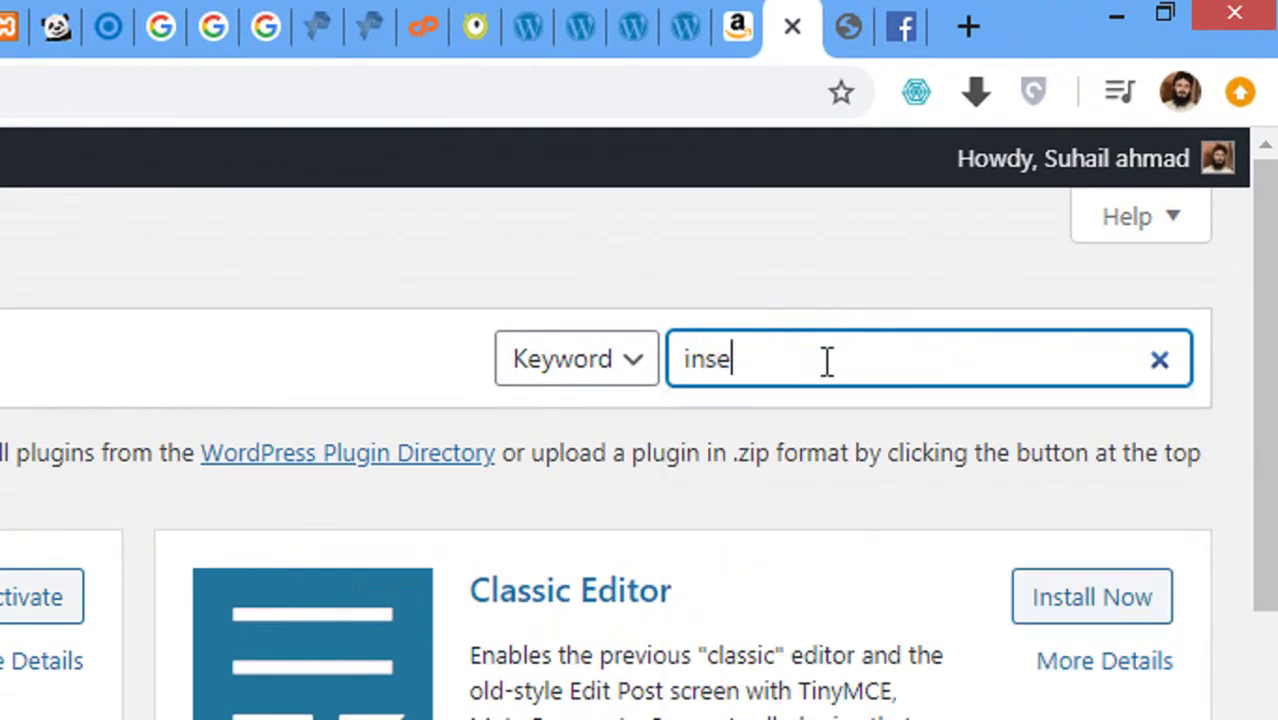
text(rt he)
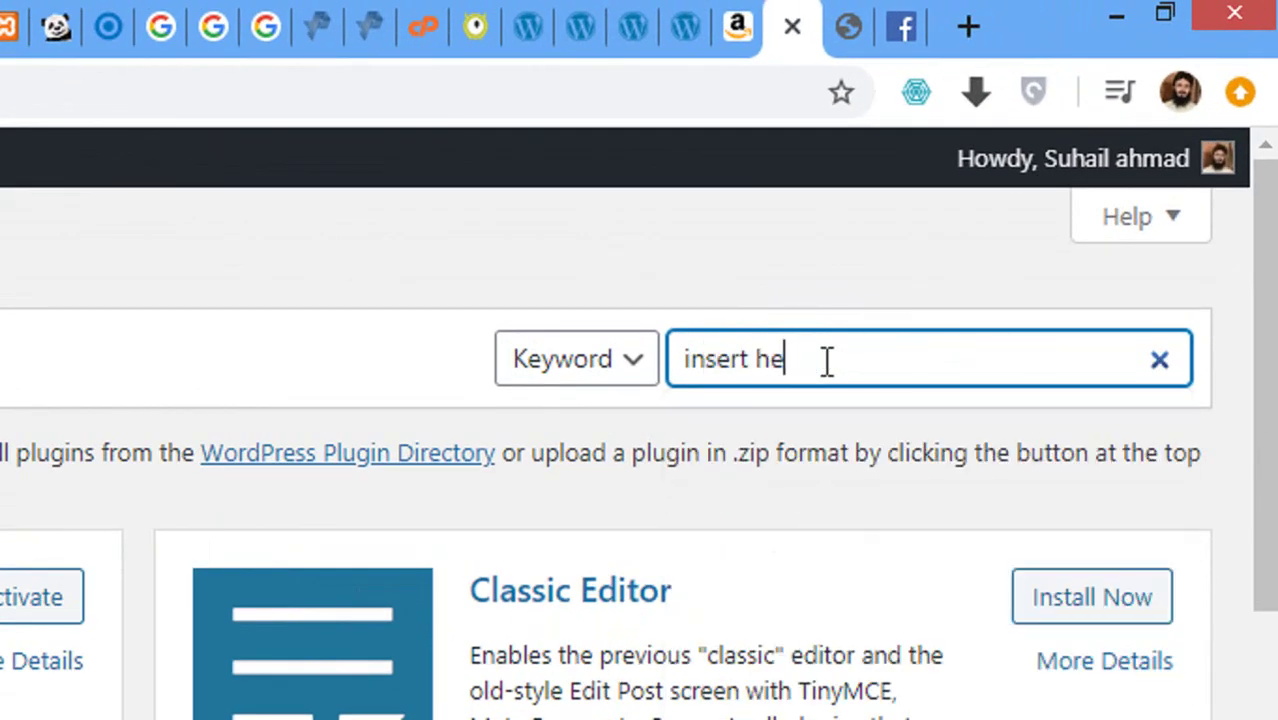
text(aders and footers)
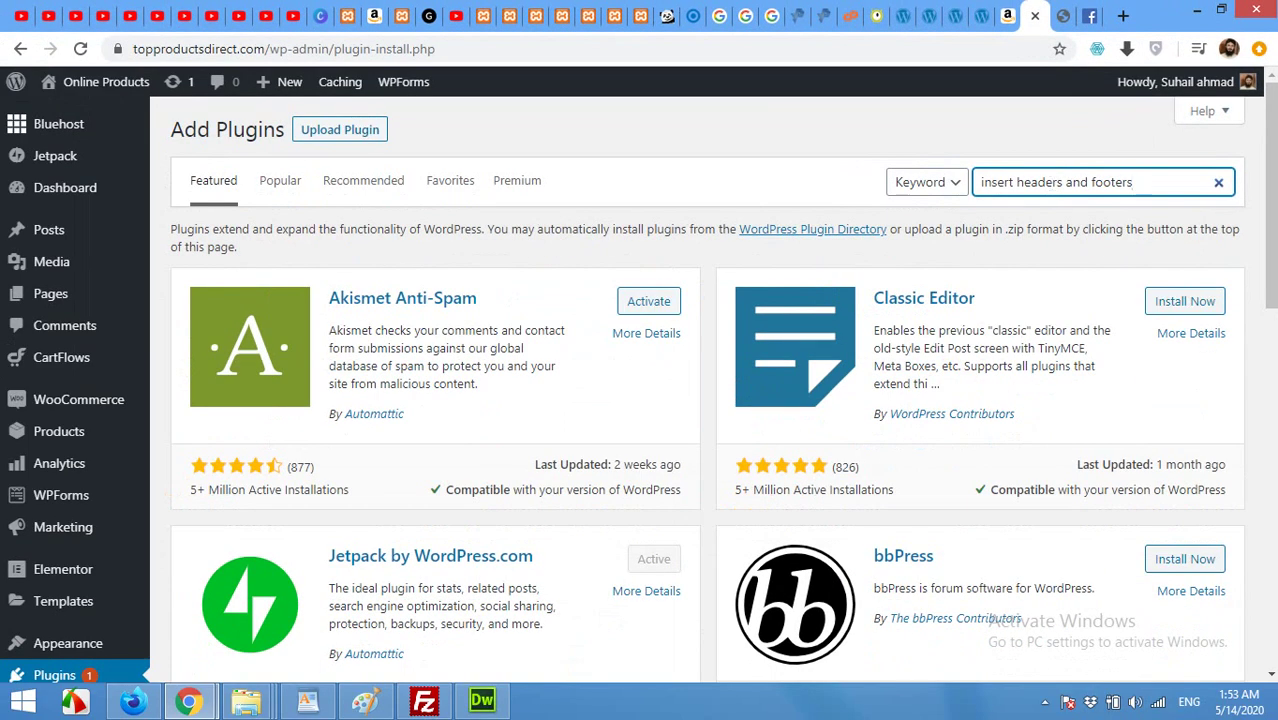
click(640, 288)
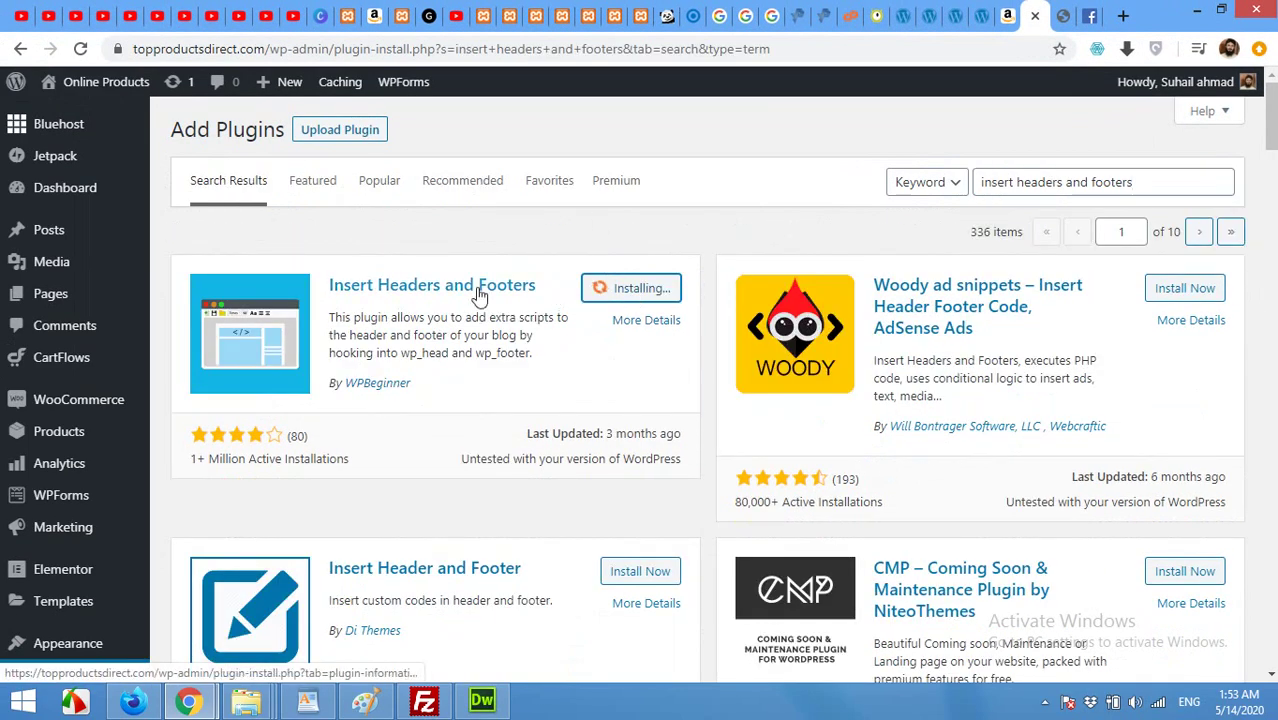
click(625, 296)
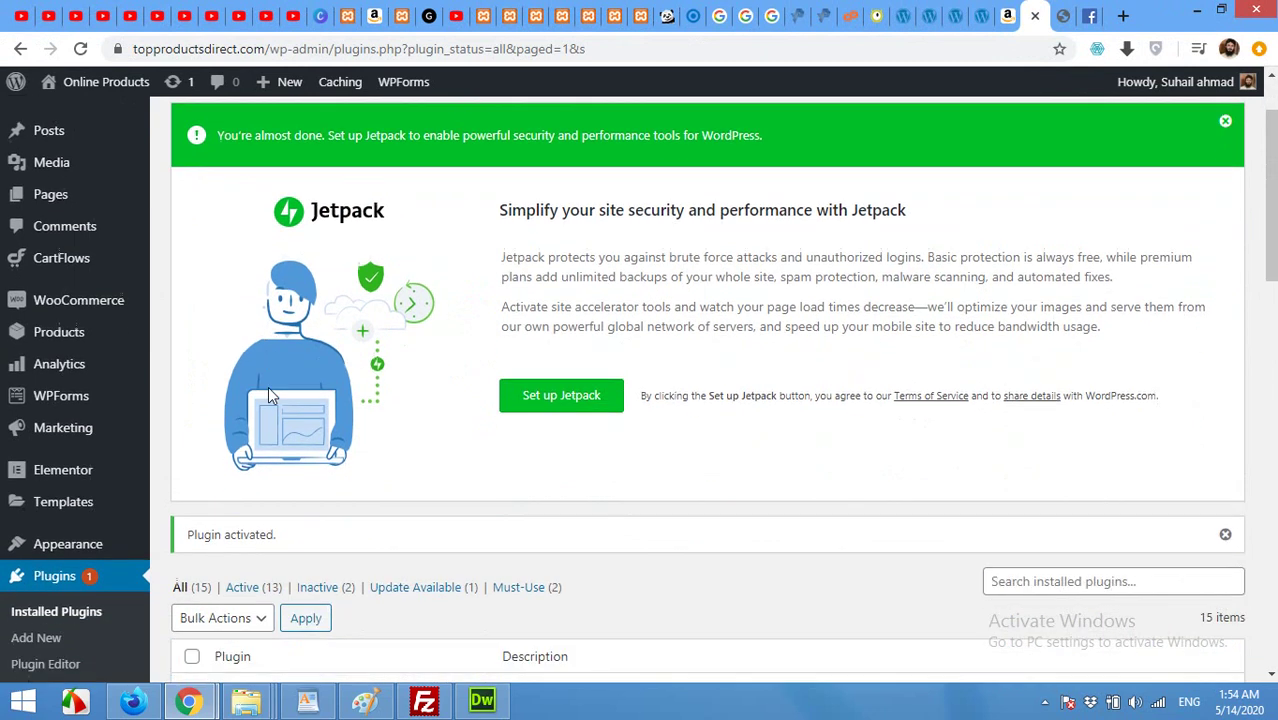
scroll(268, 386, down, 3)
scroll(220, 480, down, 3)
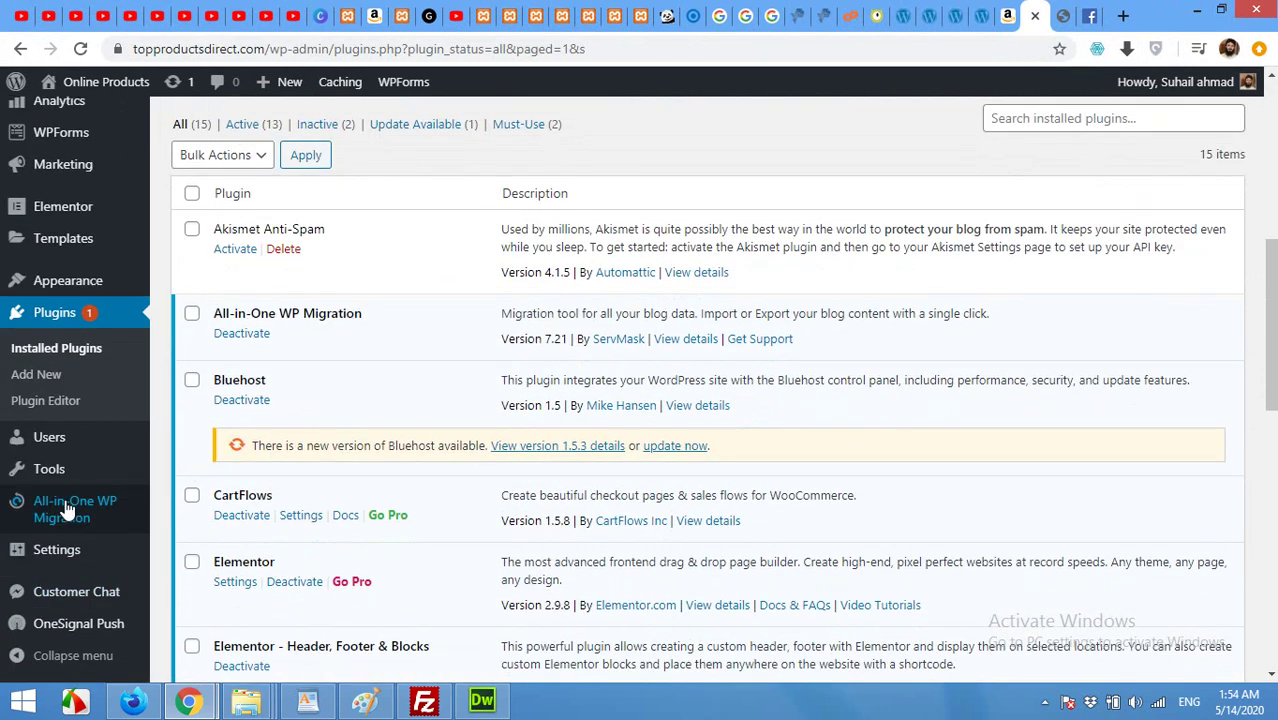
mouse_move(57, 549)
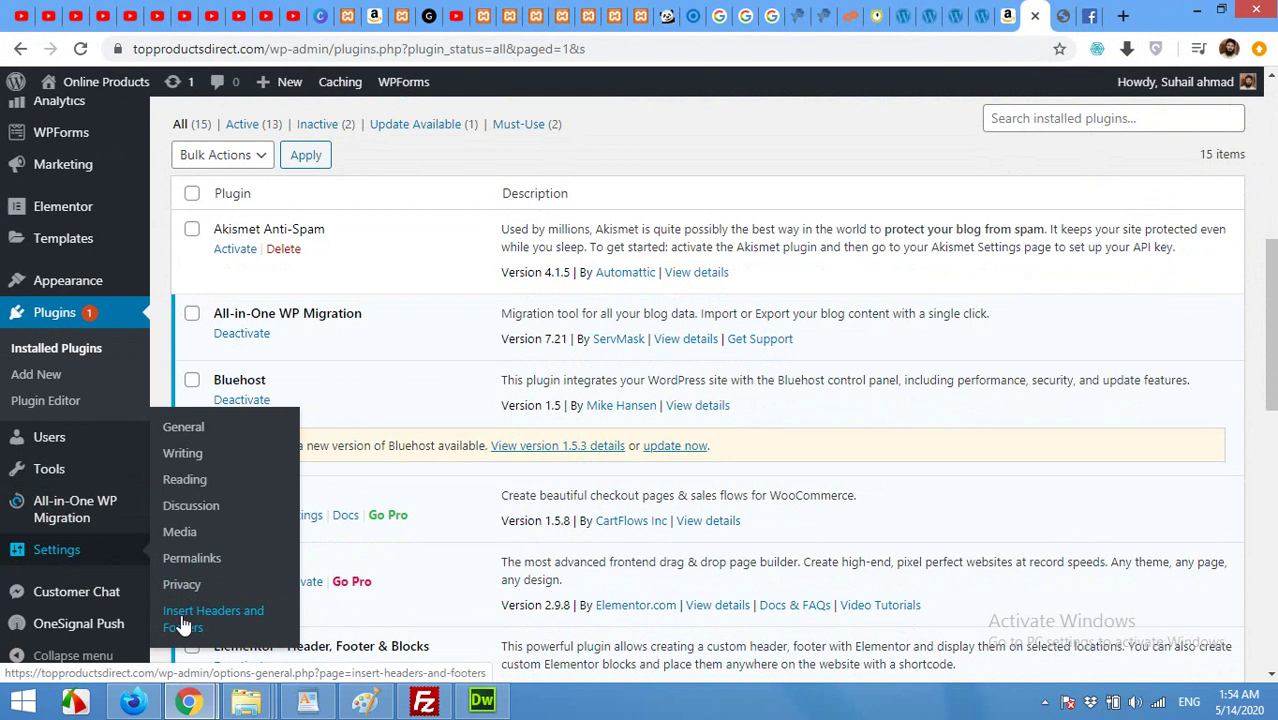
Copy the Facebook customer chat snippet into the Scripts in Footer box and save.
click(187, 622)
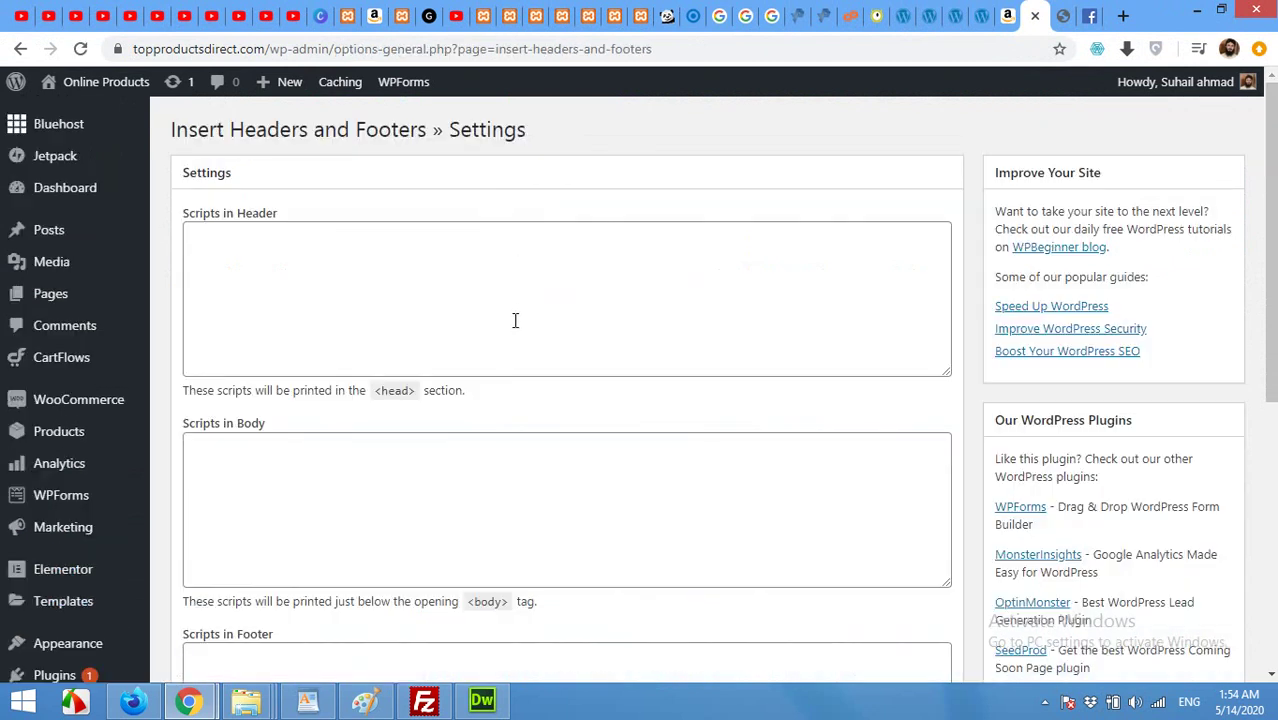
scroll(500, 330, down, 1)
scroll(479, 346, down, 1)
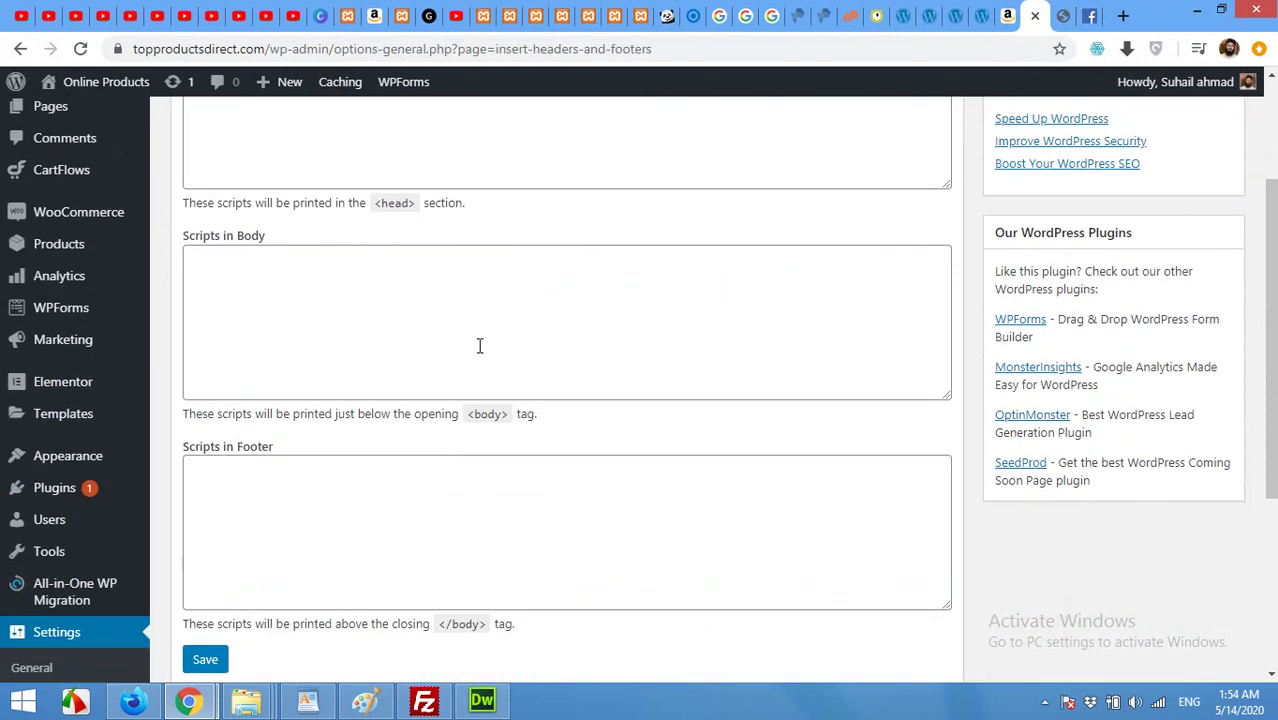
click(277, 491)
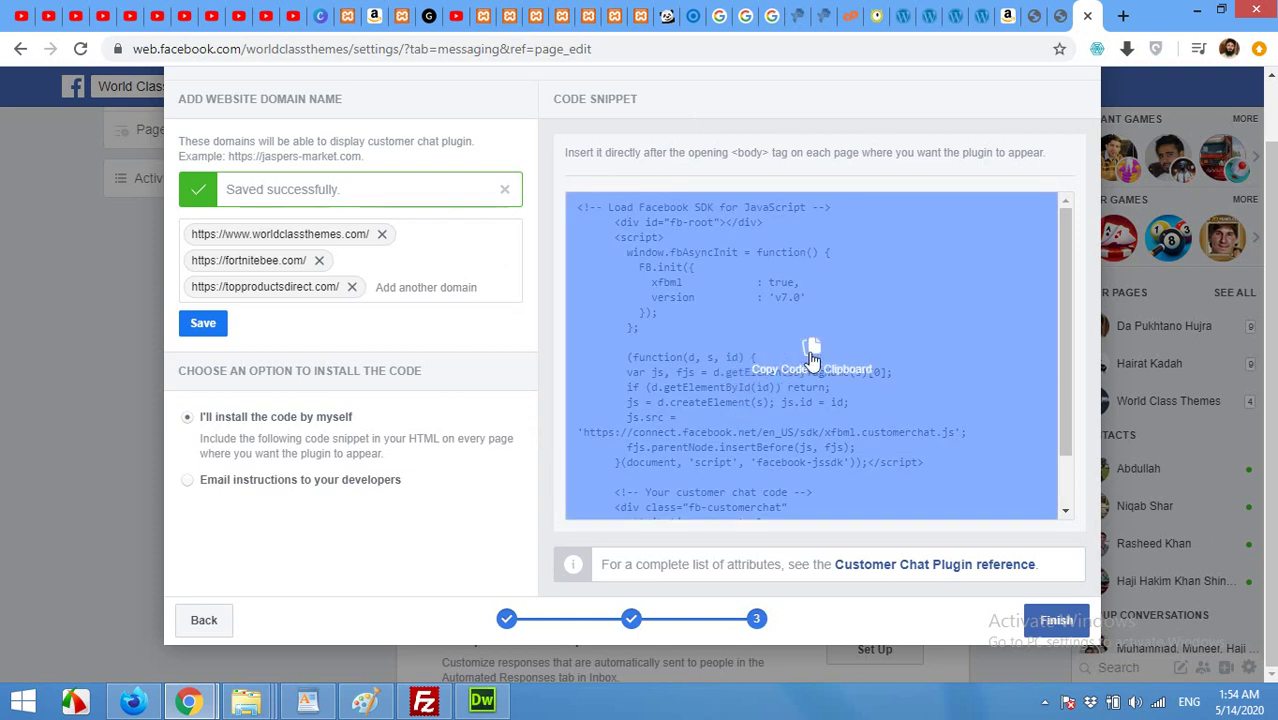
click(811, 368)
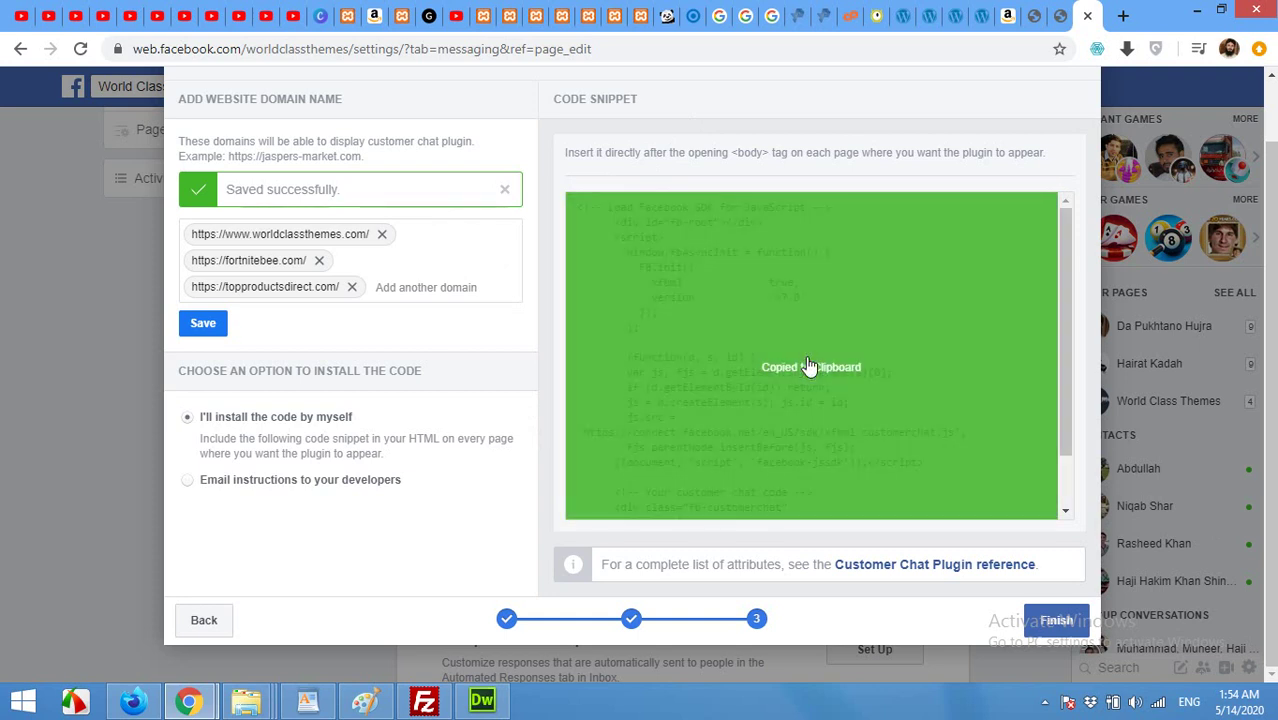
click(1015, 16)
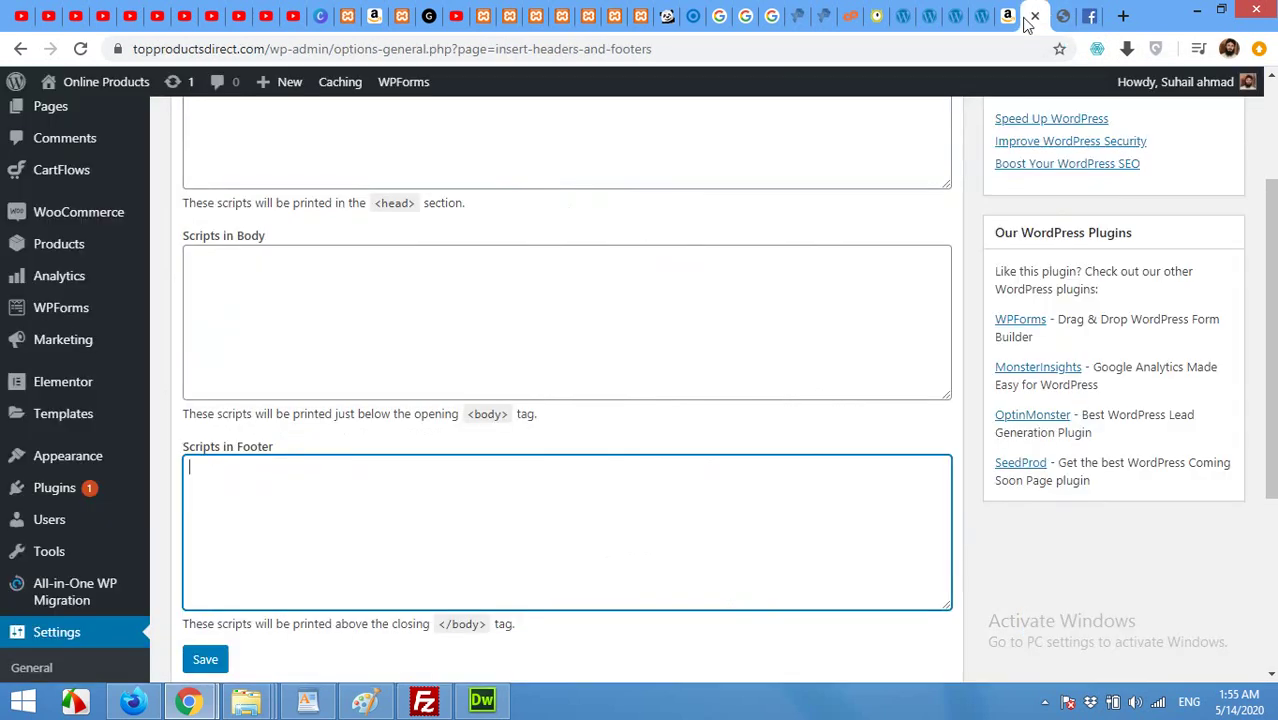
right_click(296, 509)
mouse_move(369, 463)
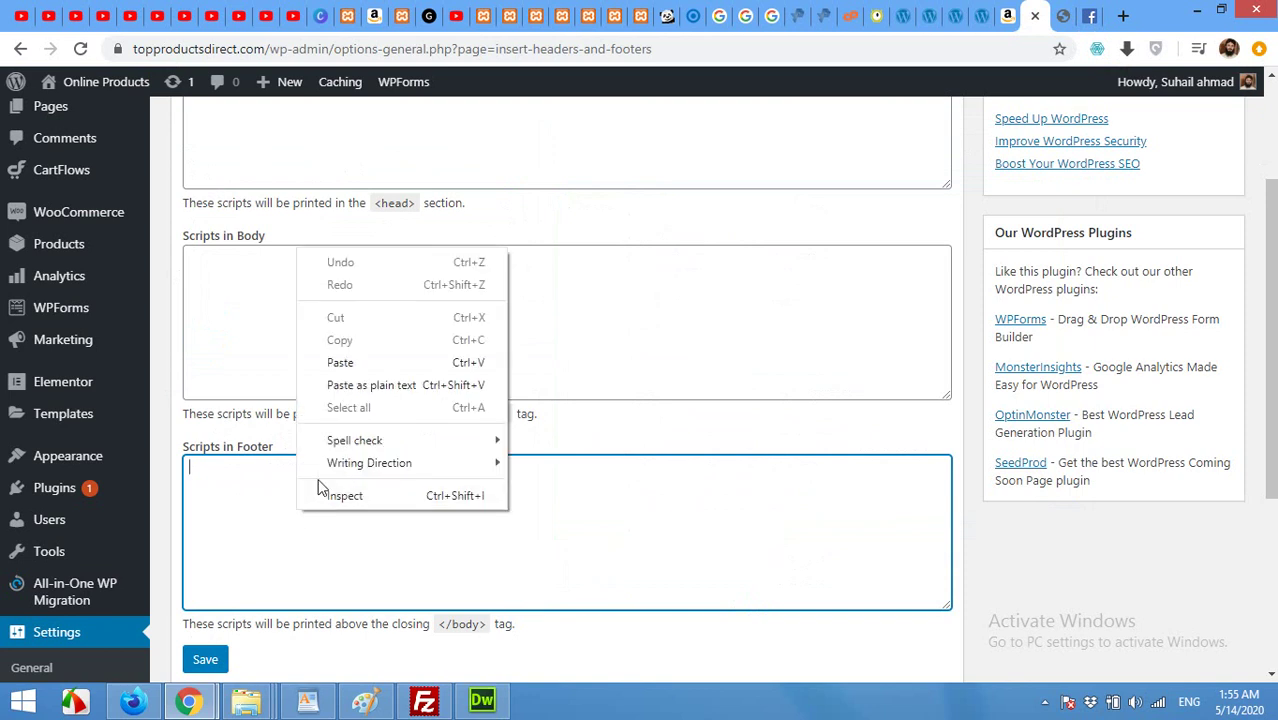
click(340, 362)
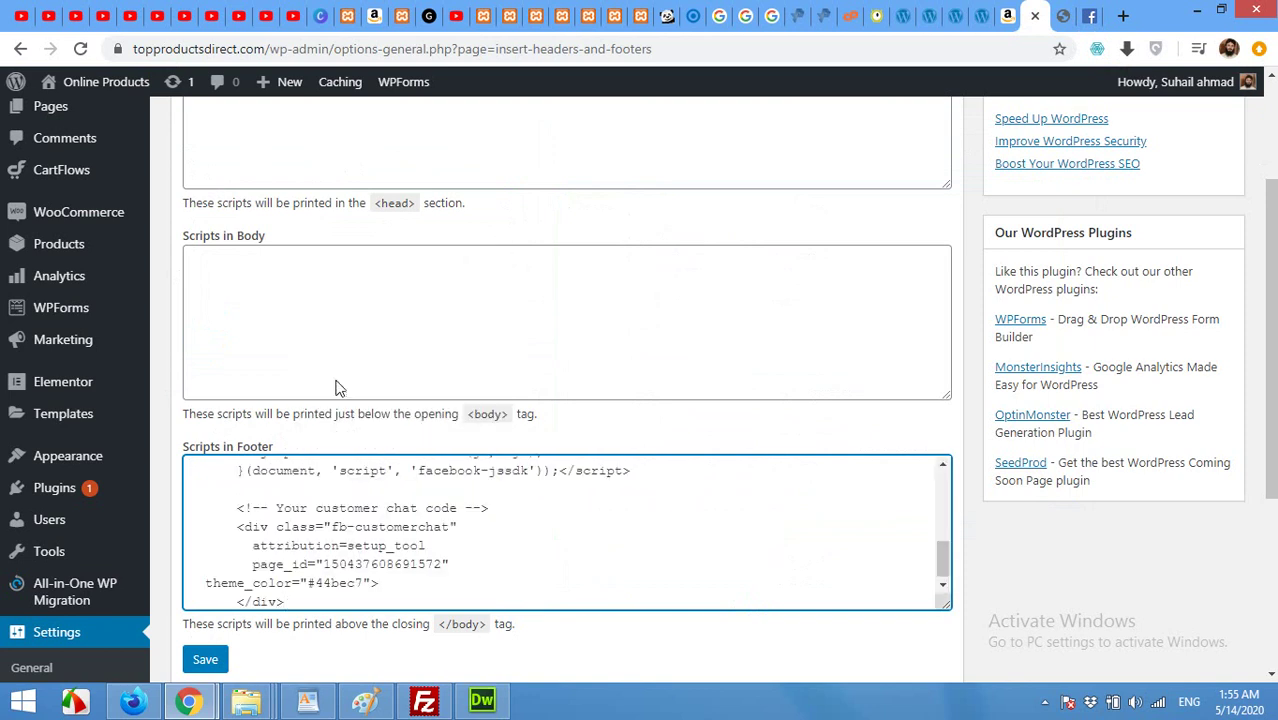
click(205, 659)
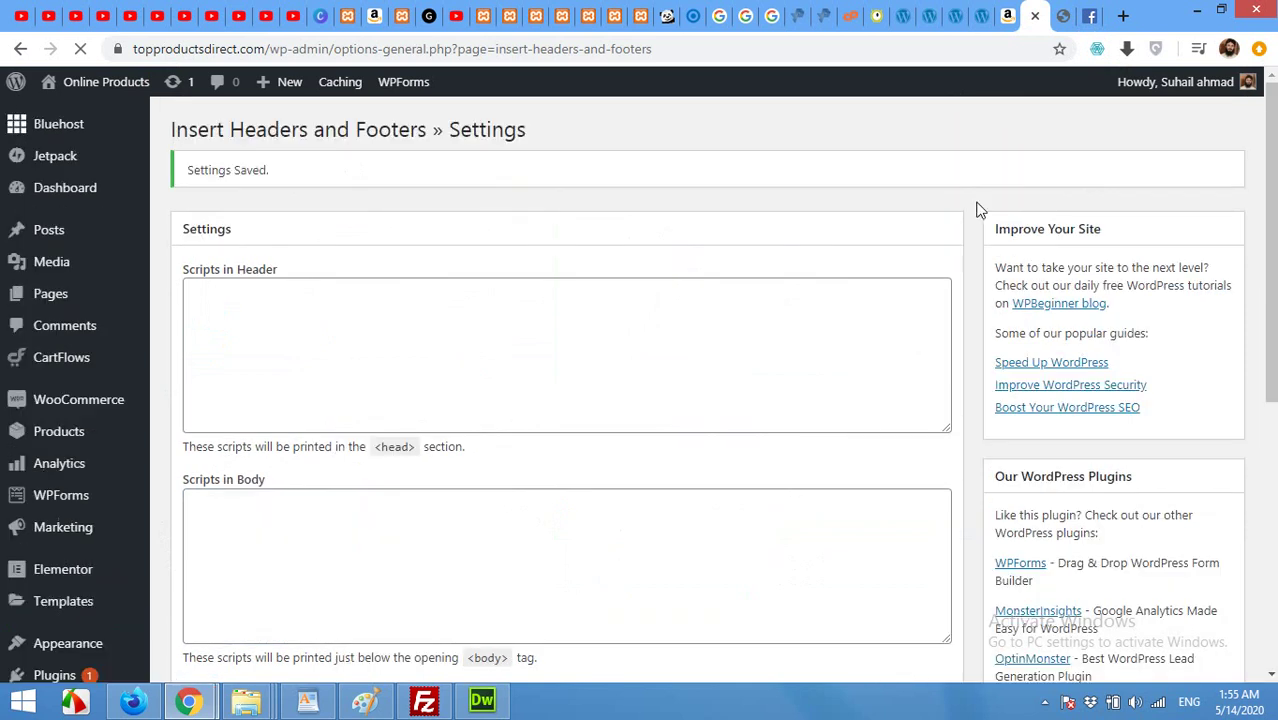
Reload the storefront, open the teal Messenger bubble, and confirm the Facebook sign-in.
click(1066, 14)
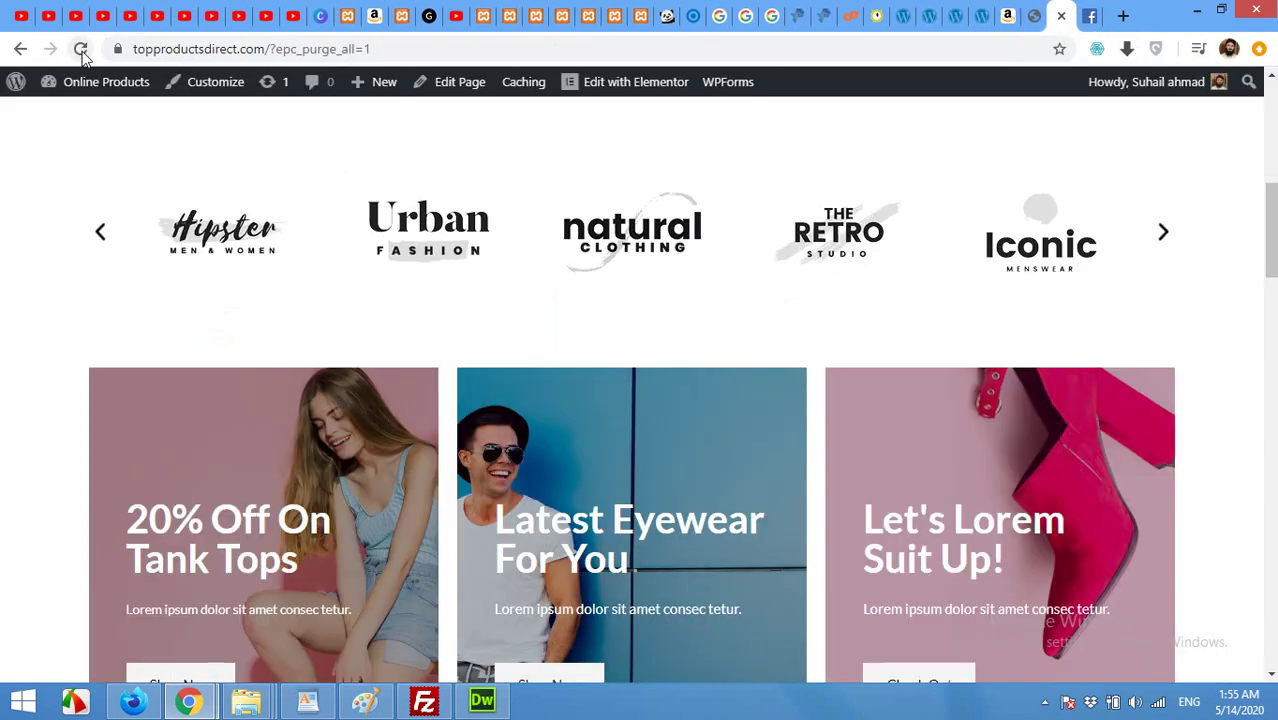
click(81, 49)
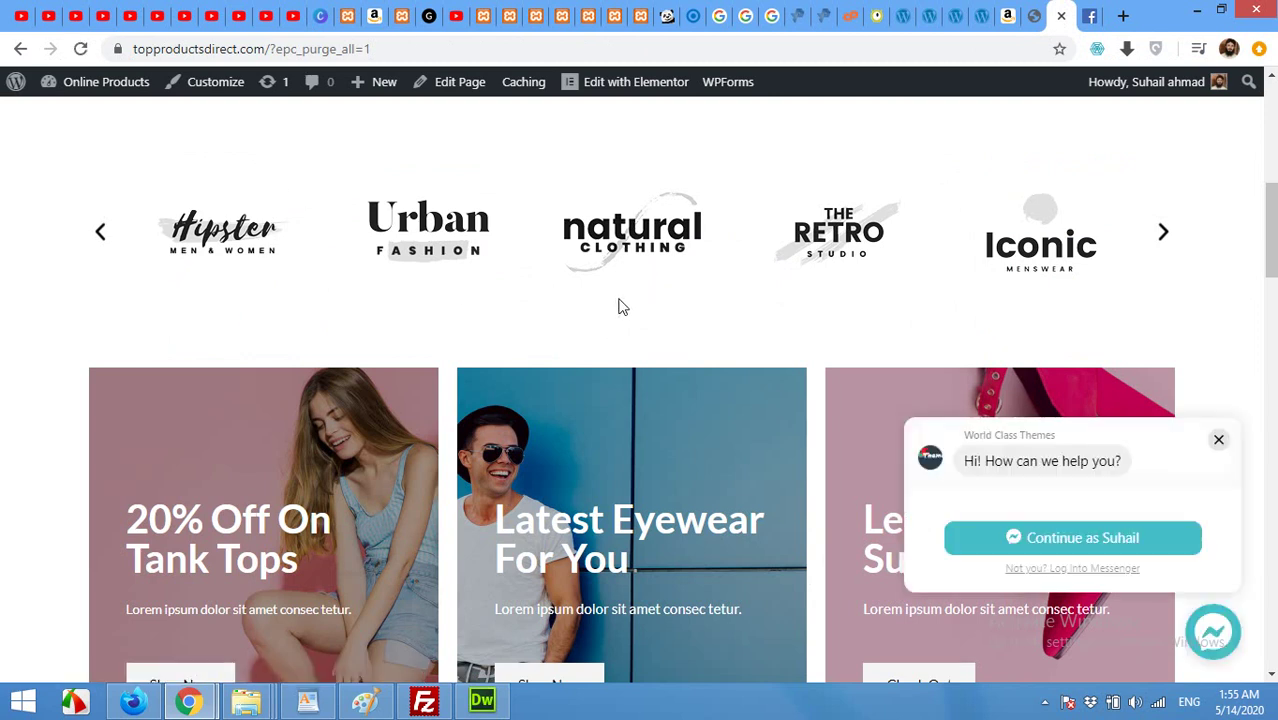
click(1210, 635)
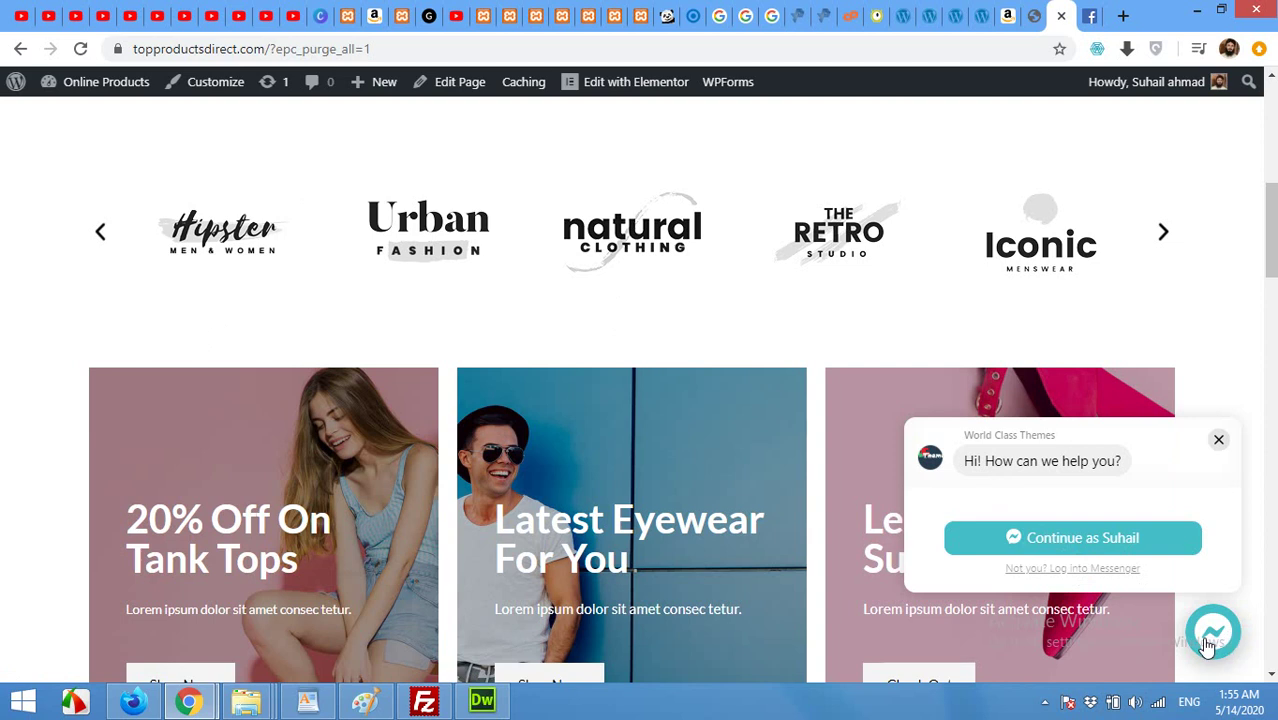
click(1068, 540)
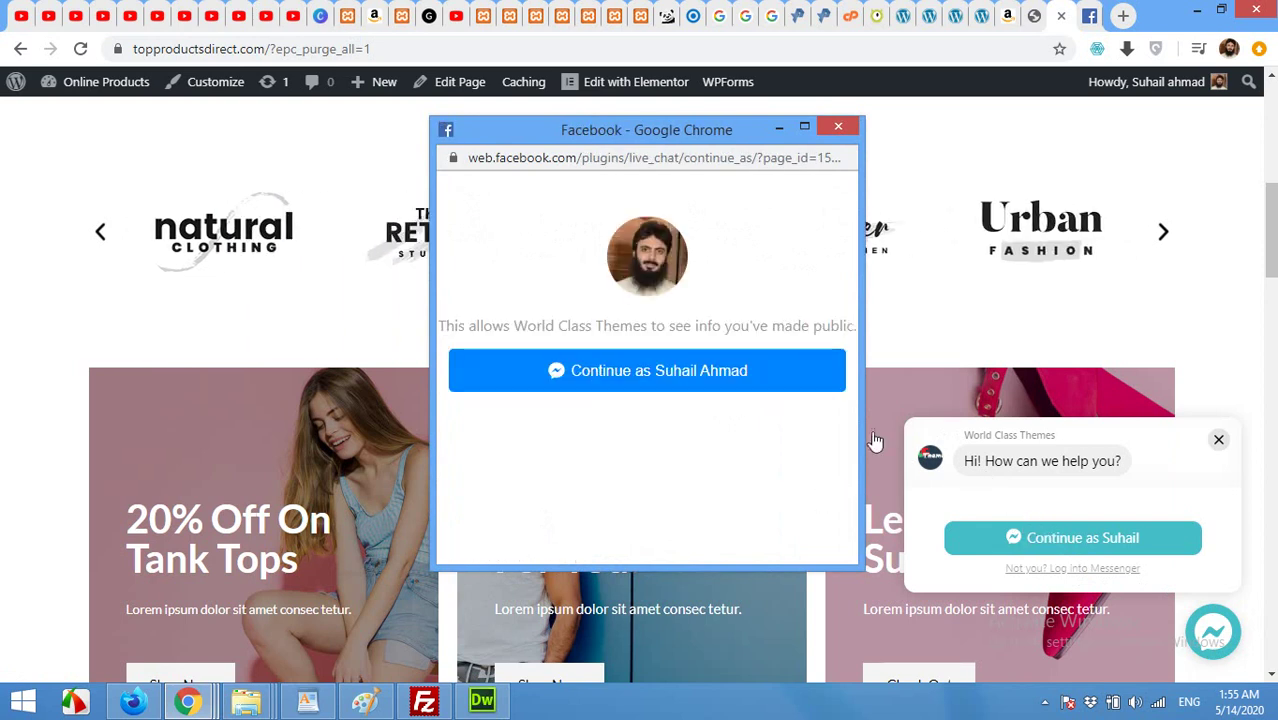
click(673, 372)
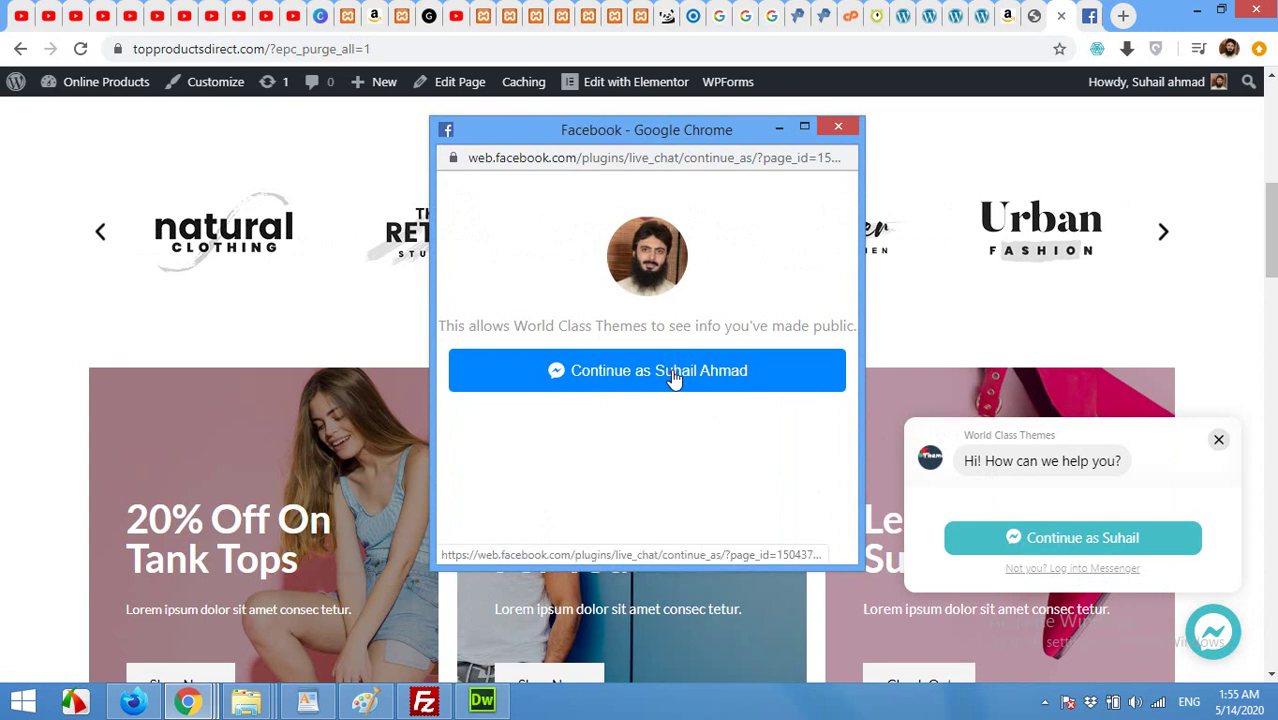